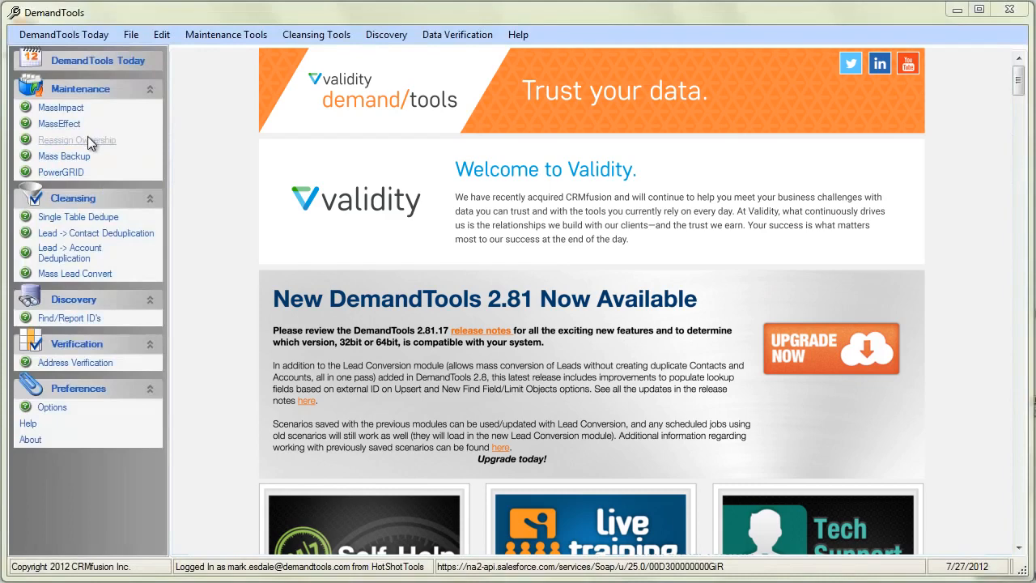
Step: Open the Reassign Ownership tool and load Account as the object to reassign
click(86, 140)
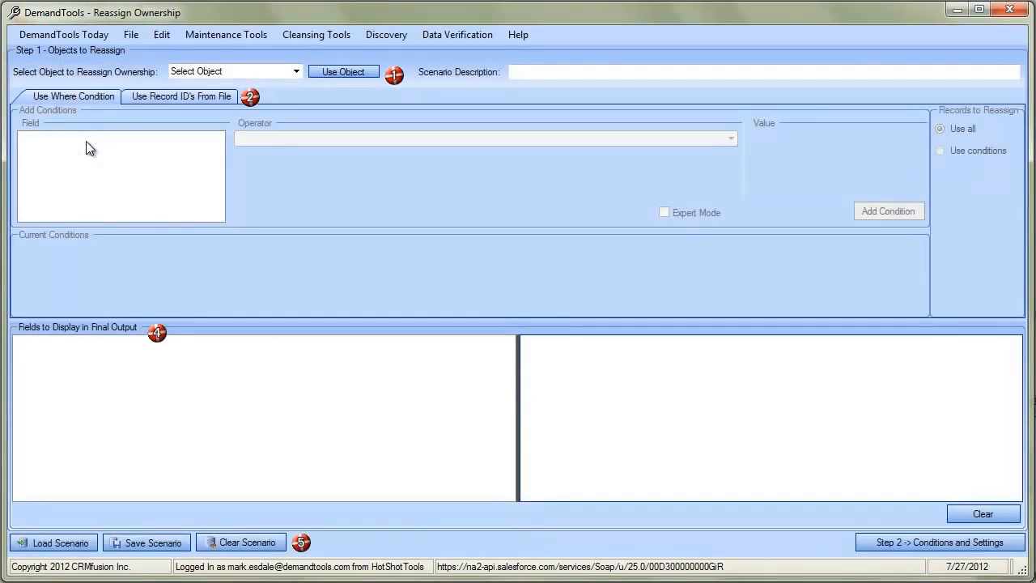
click(298, 71)
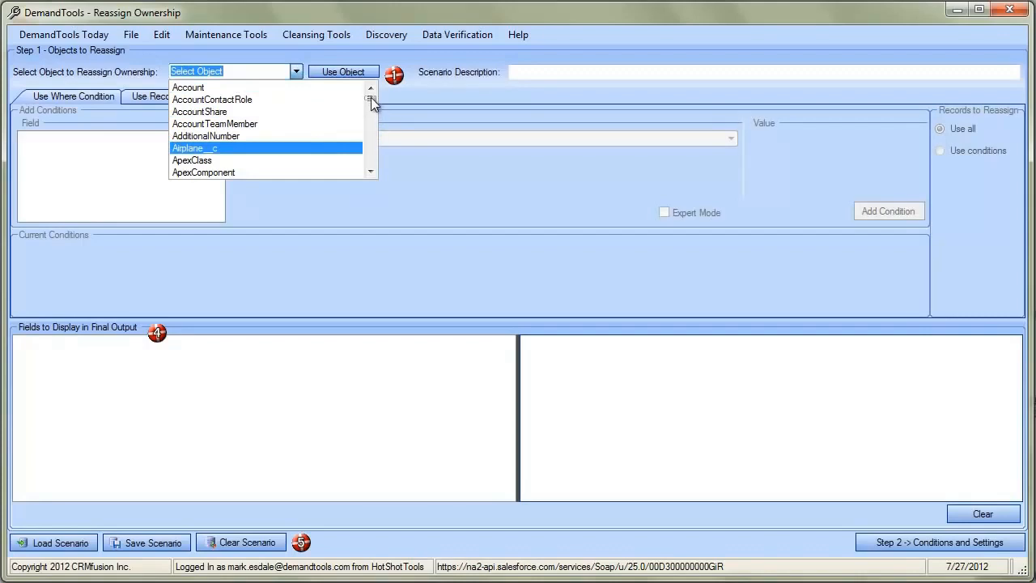
click(199, 89)
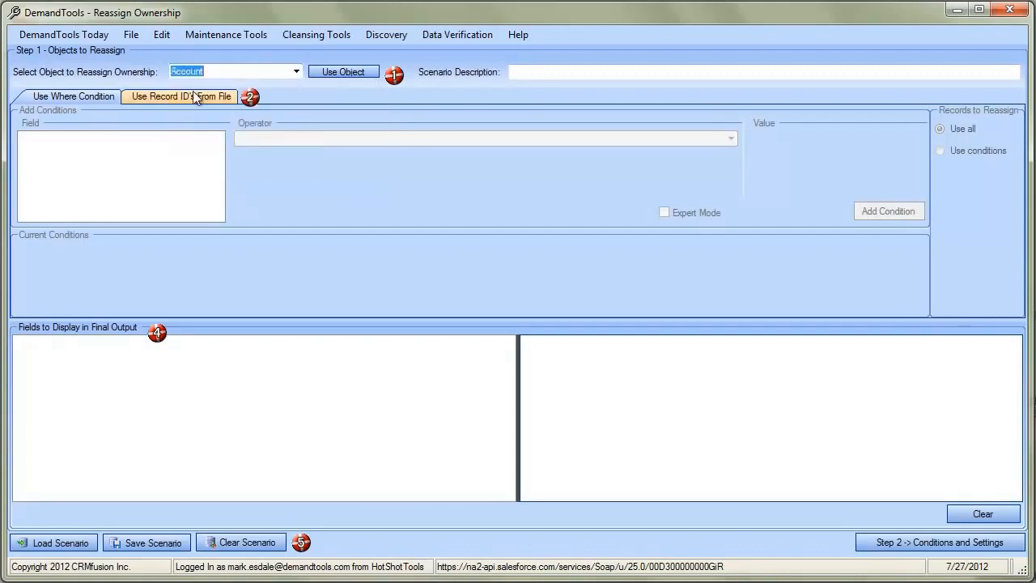
click(336, 71)
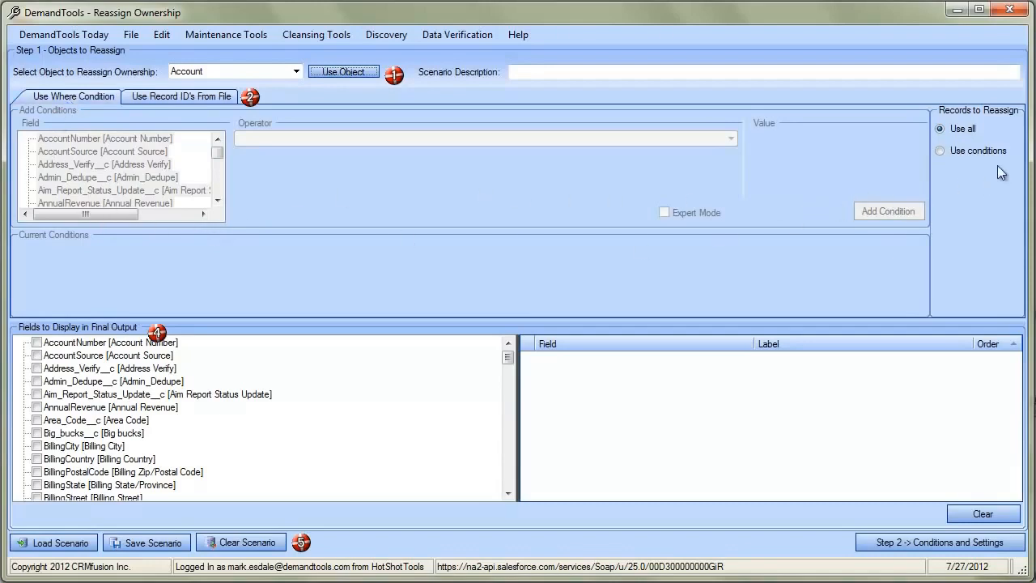
Step: Limit the records to reassign by conditions and add the condition Billing City = dallas
click(957, 153)
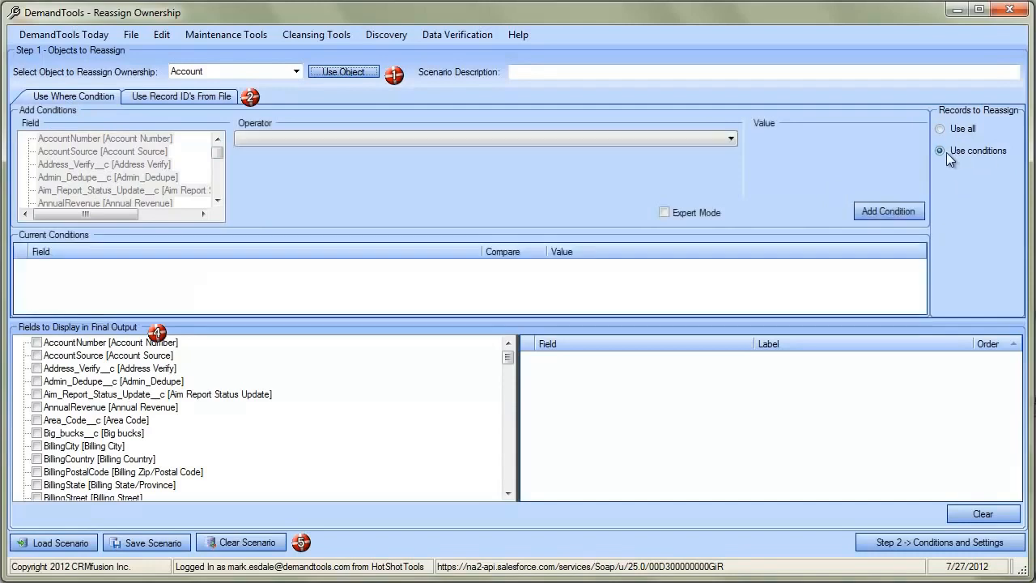
click(60, 191)
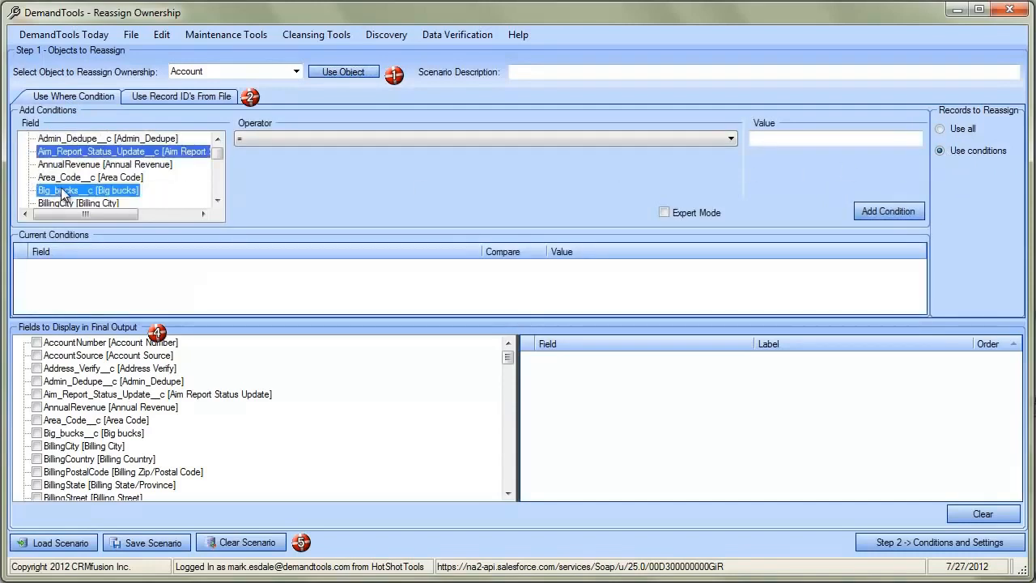
click(82, 202)
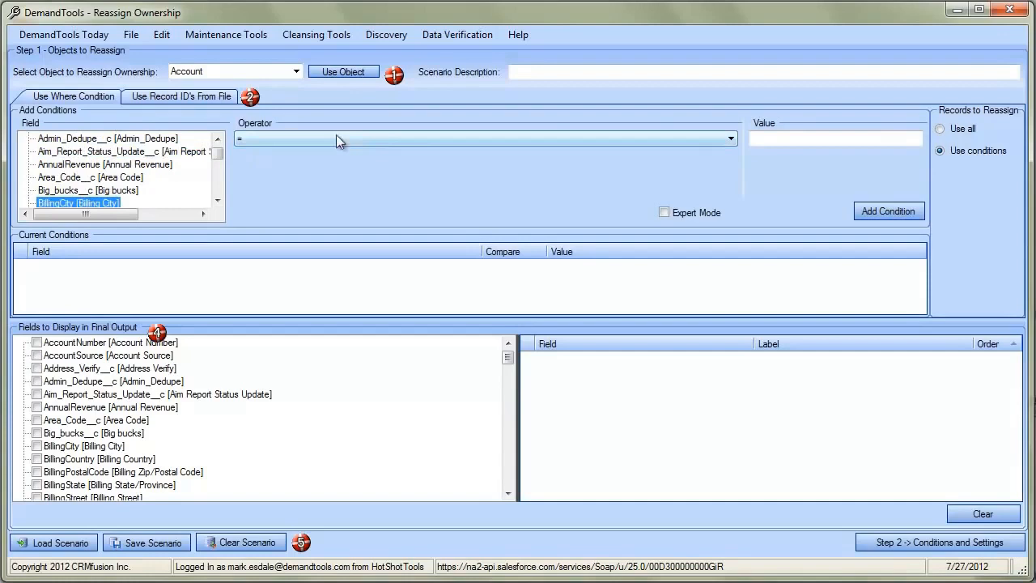
click(759, 137)
text(dallas)
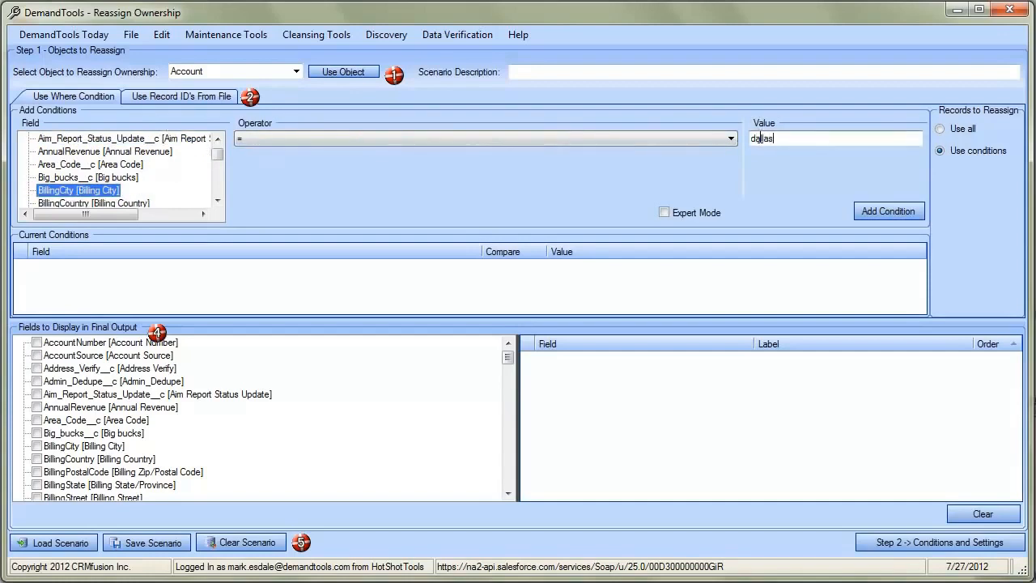
click(888, 211)
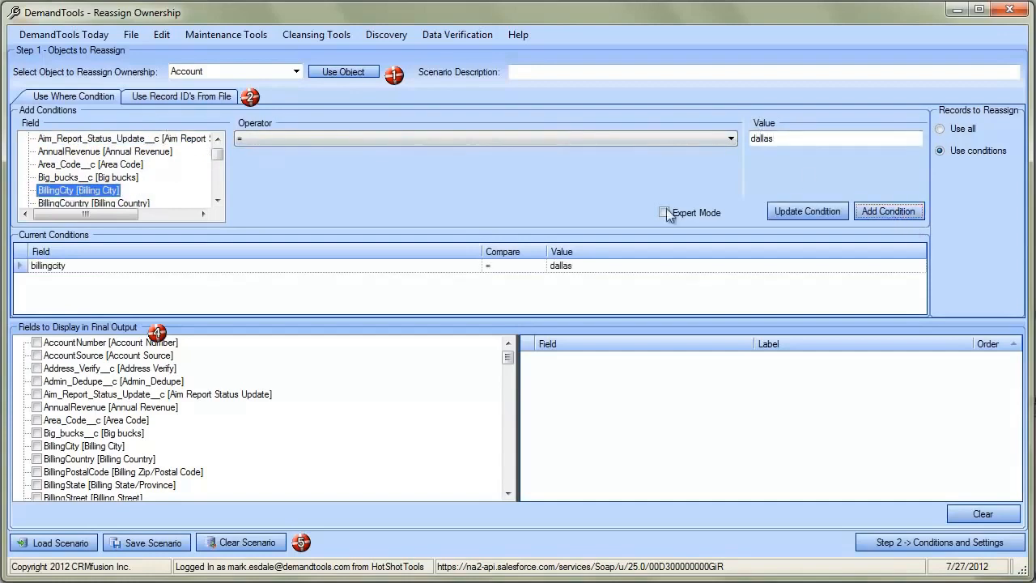
Step: Add a second record condition, Billing State/Province = tx,texas
click(219, 200)
click(220, 199)
click(220, 199)
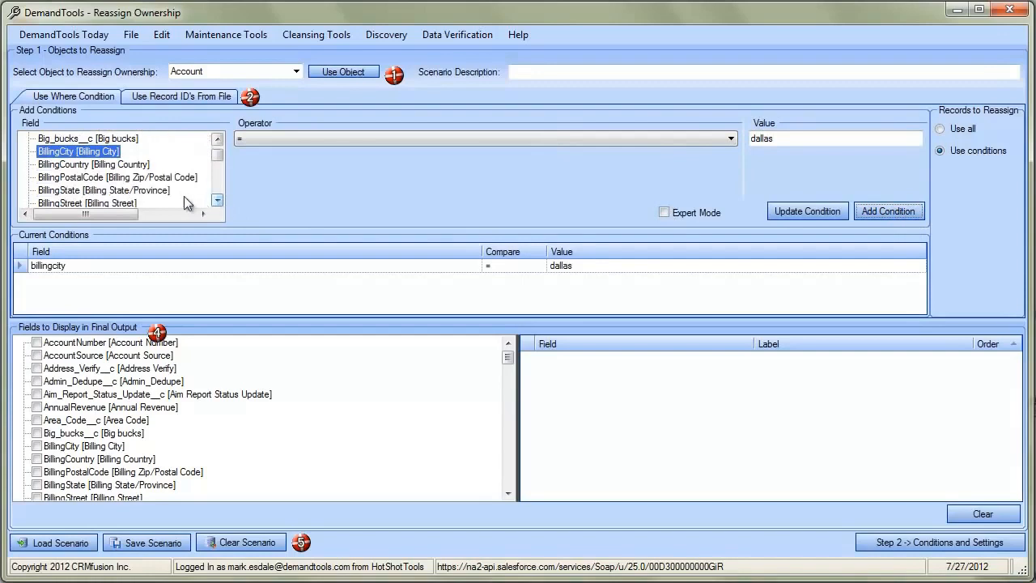
click(179, 191)
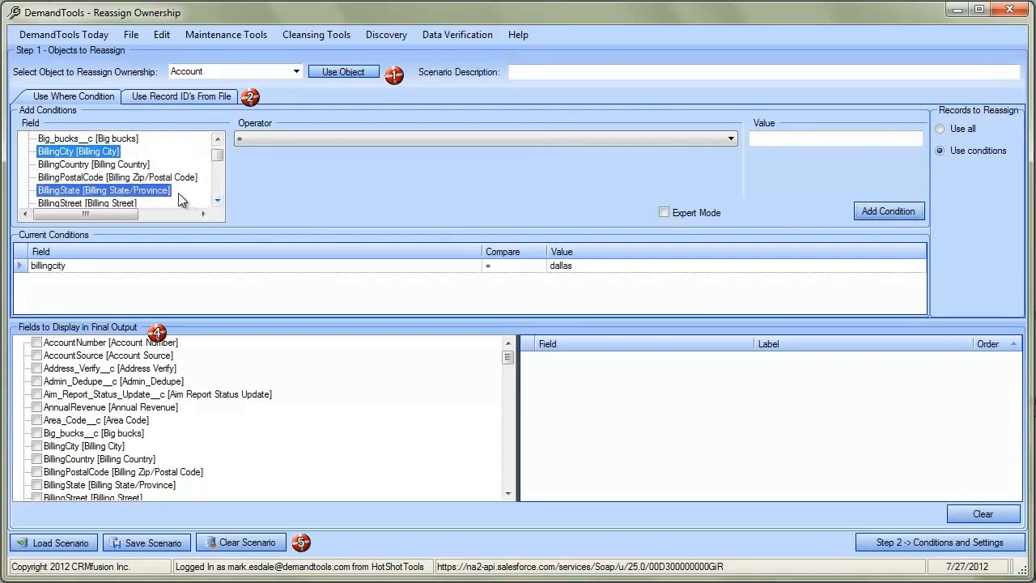
click(763, 140)
text(tx)
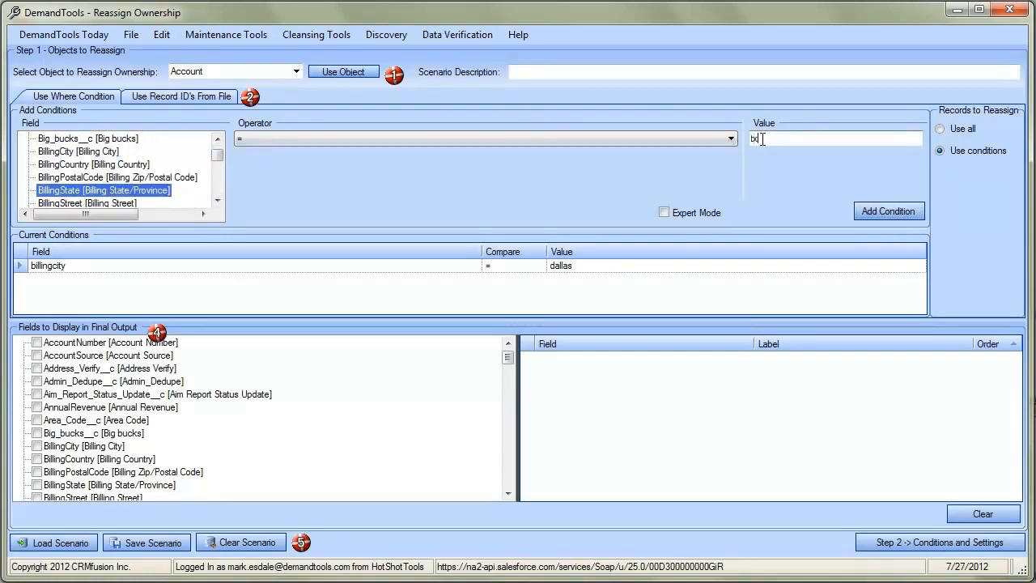
text(,texas)
click(898, 210)
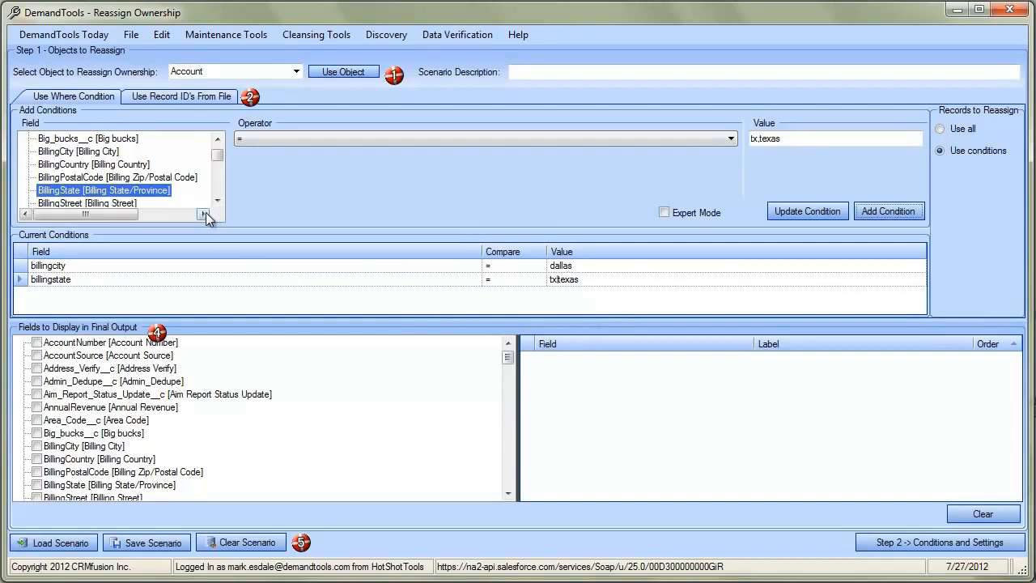
click(174, 96)
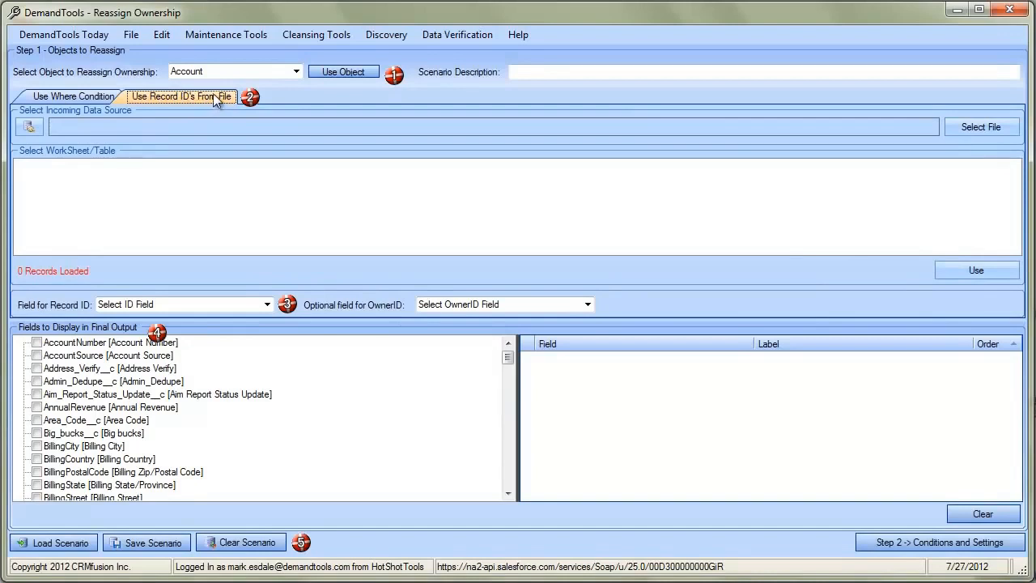
click(81, 97)
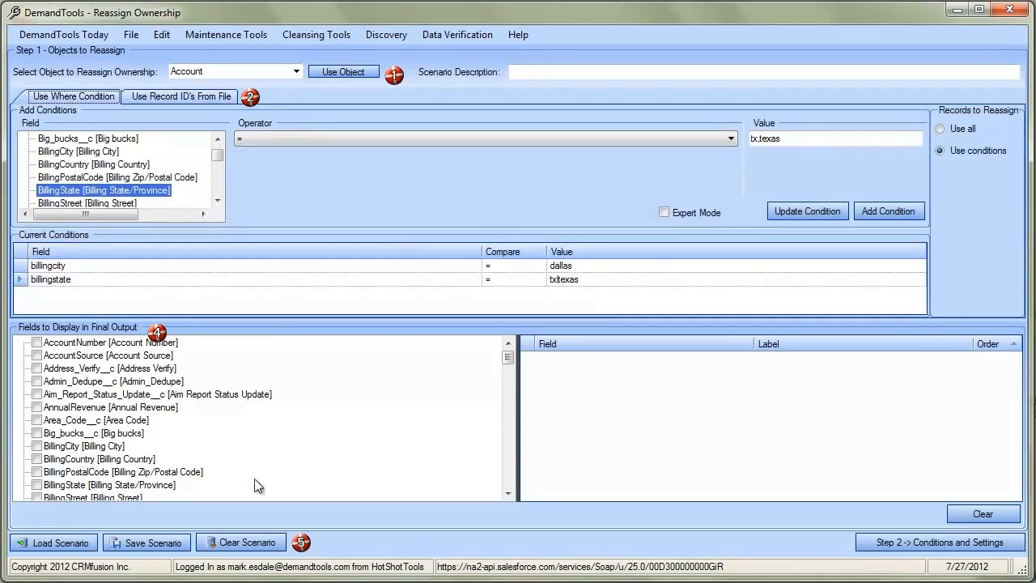
Step: Include Account Name, Billing Street, State, Postal Code, Country and City, and Annual Revenue in the final output fields
mouse_move(509, 357)
mouse_down()
mouse_move(514, 419)
mouse_move(510, 352)
mouse_move(510, 369)
mouse_up()
click(37, 420)
click(37, 446)
click(37, 433)
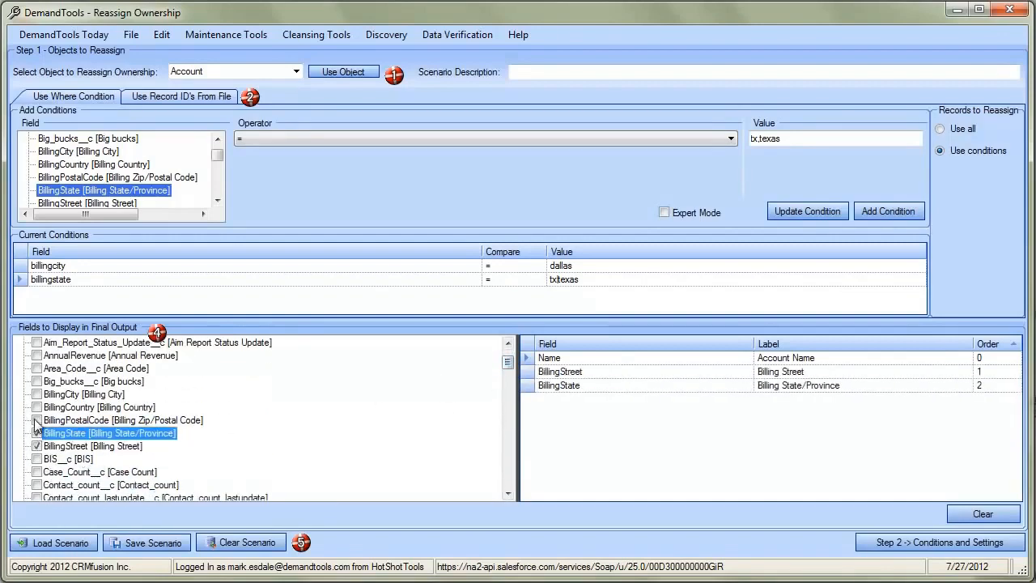
click(38, 421)
click(37, 407)
click(37, 395)
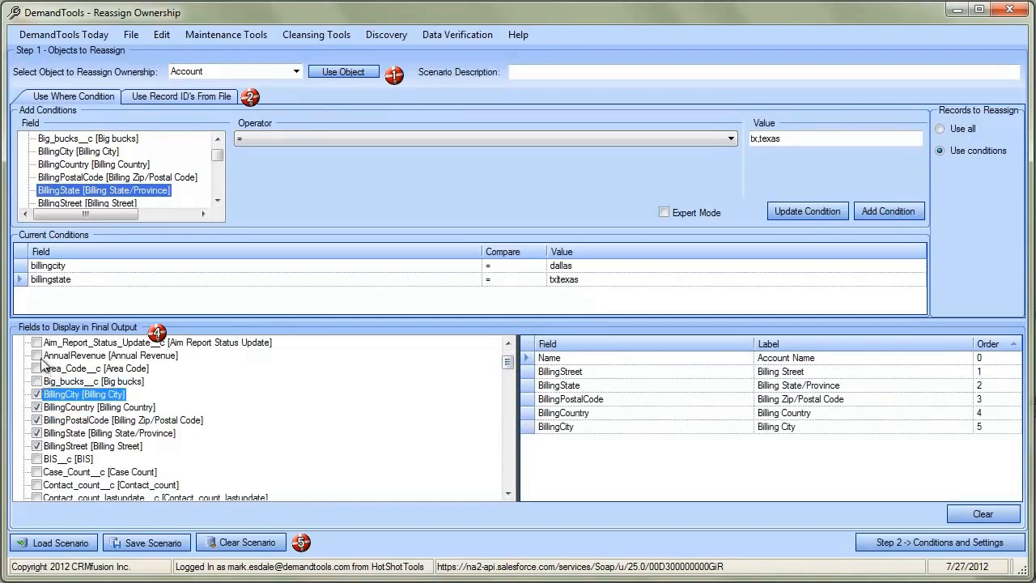
click(37, 356)
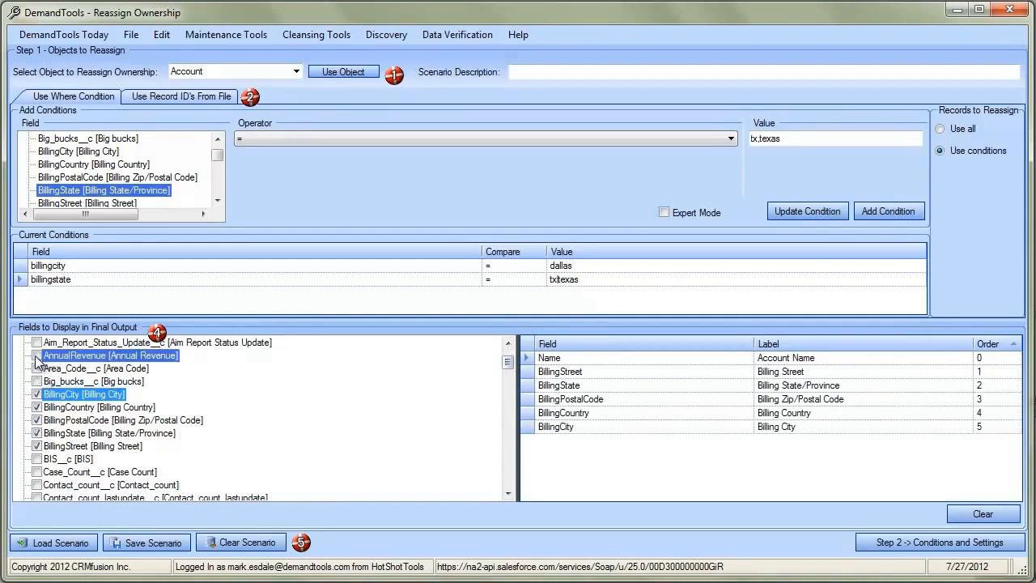
click(37, 356)
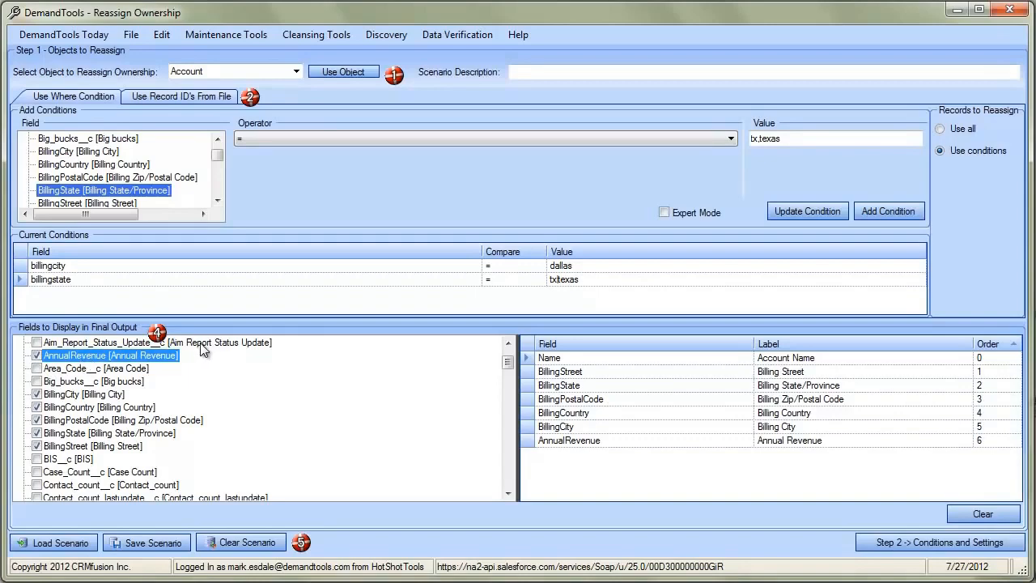
Step: Proceed to the reassignment conditions and settings and add three matching steps
click(910, 551)
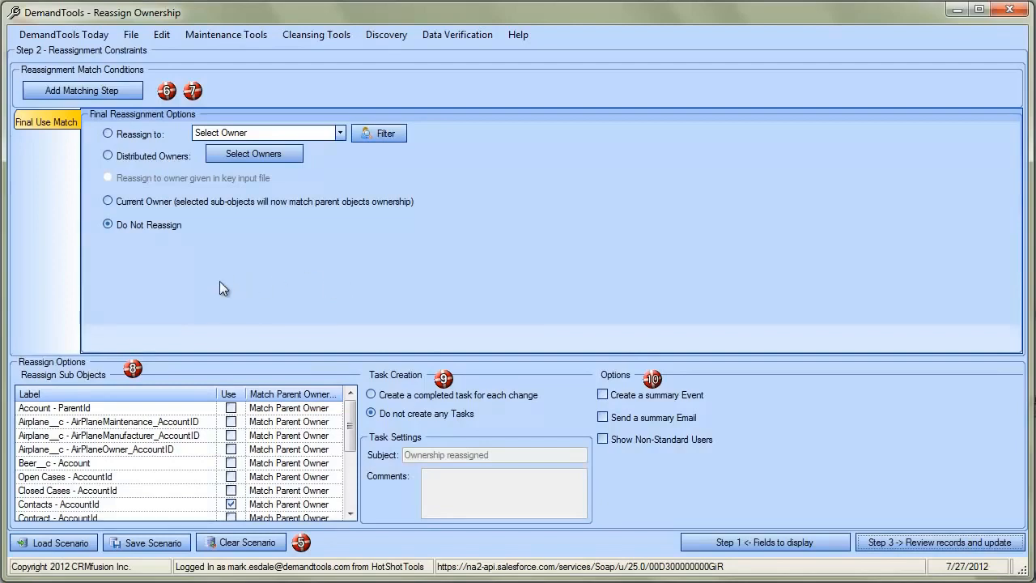
click(97, 88)
click(97, 88)
click(98, 89)
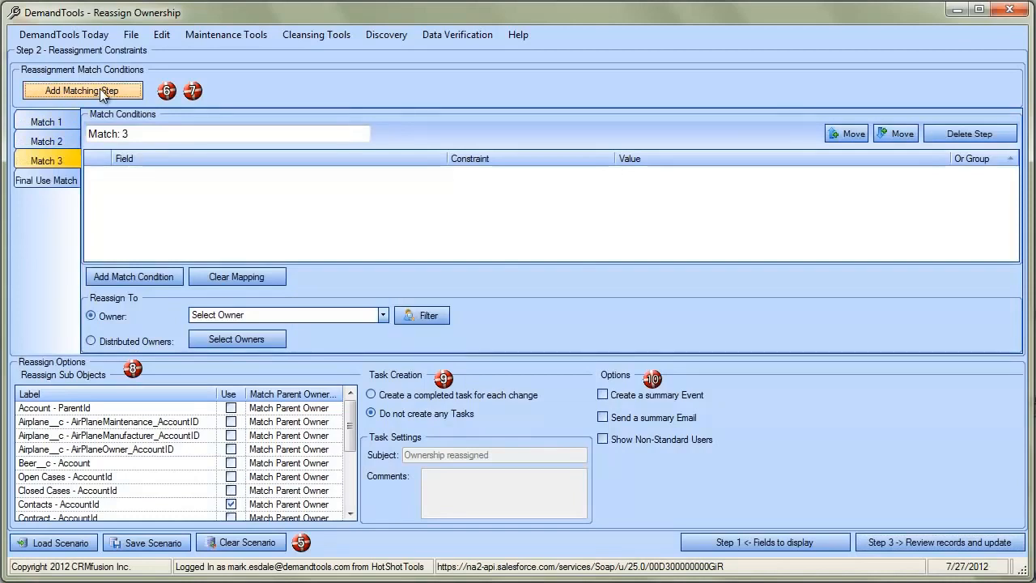
Step: Rename the first matching step with the first name of its intended owner
click(48, 122)
drag(149, 136, 50, 143)
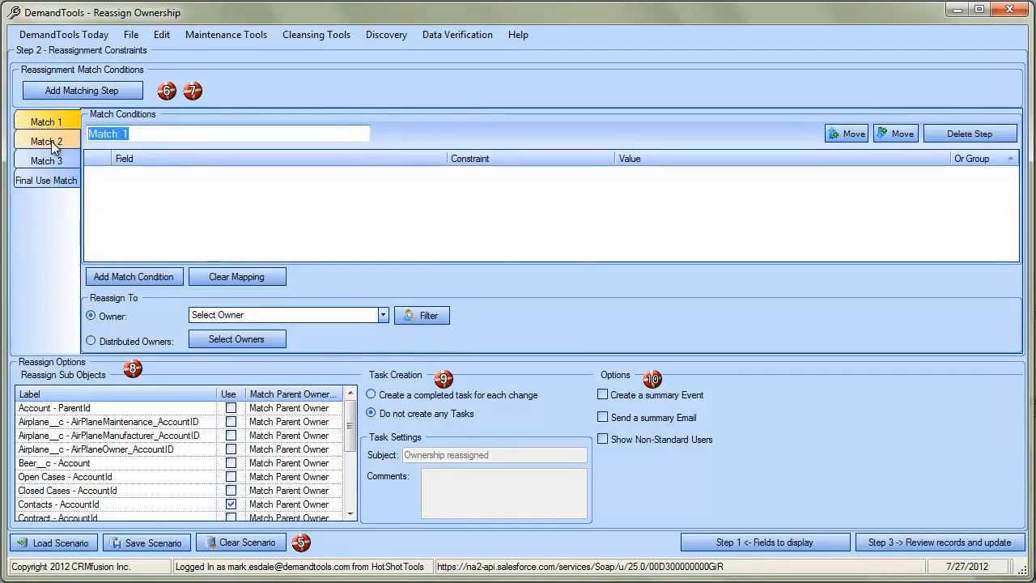
text(Olivia)
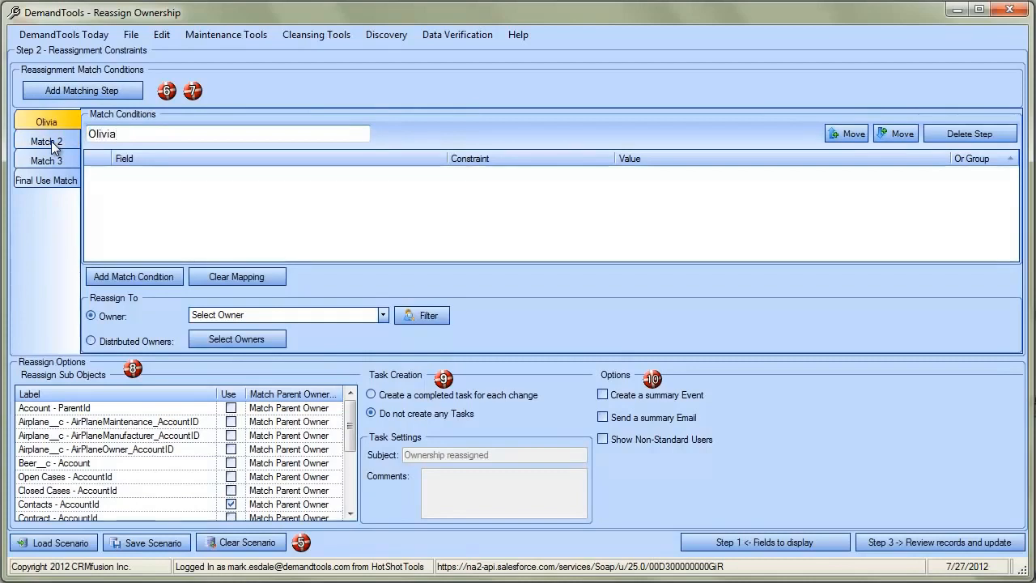
Step: Add the condition AnnualRevenue Less Than 10000000 to the first matching step and reassign its matches to the owner it is named after
click(136, 278)
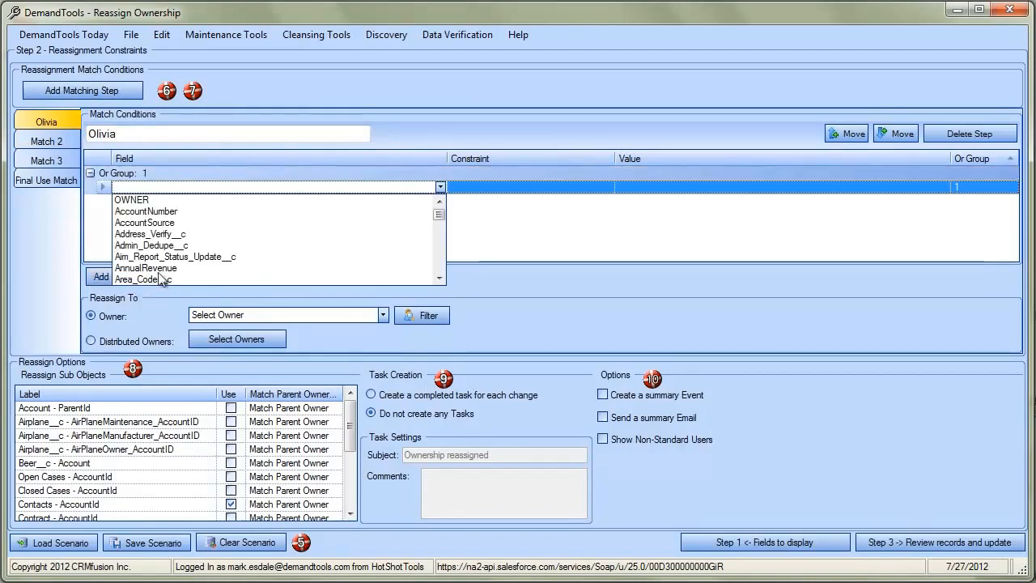
click(160, 270)
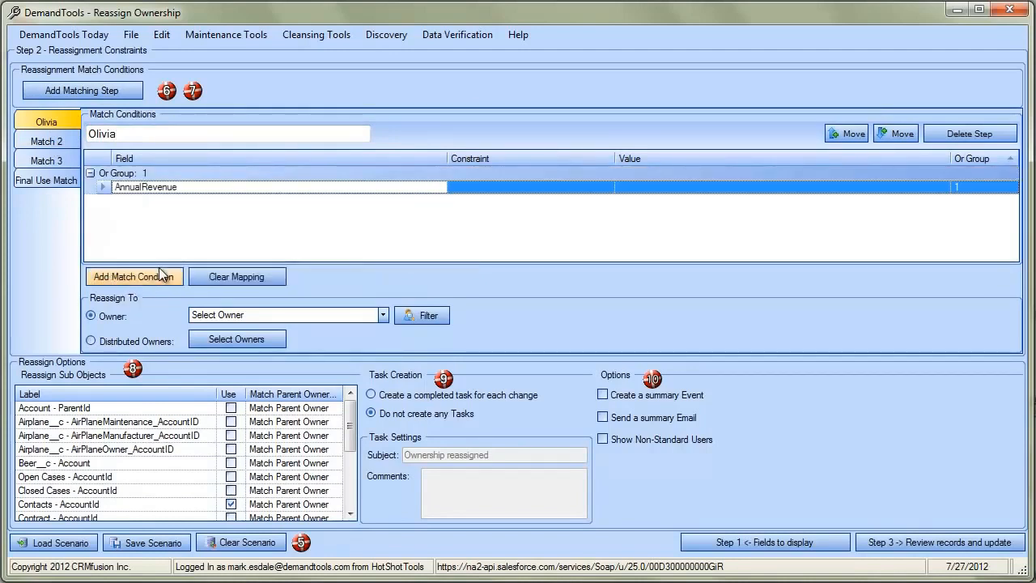
click(612, 188)
click(608, 188)
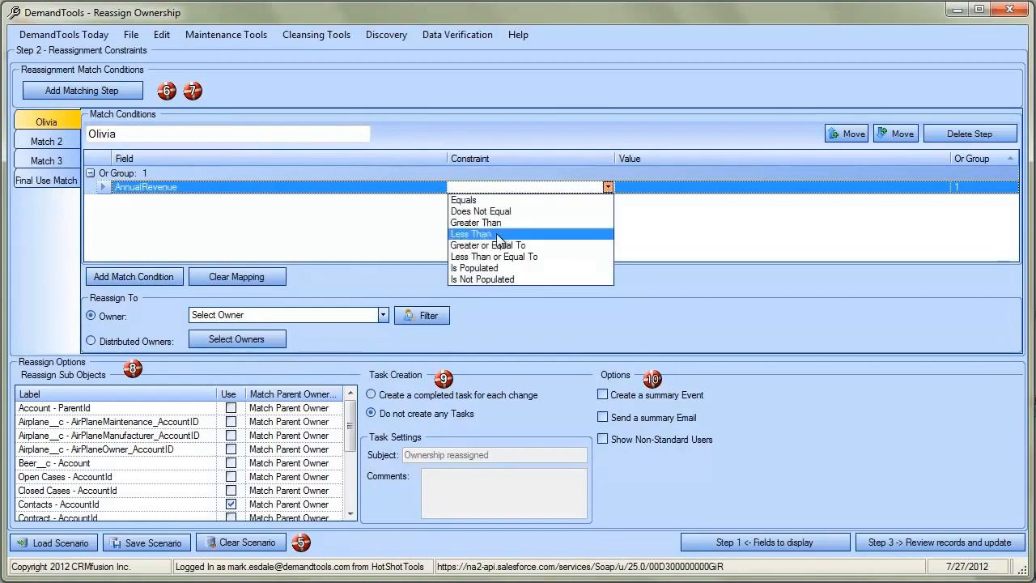
click(497, 234)
click(635, 188)
text(1)
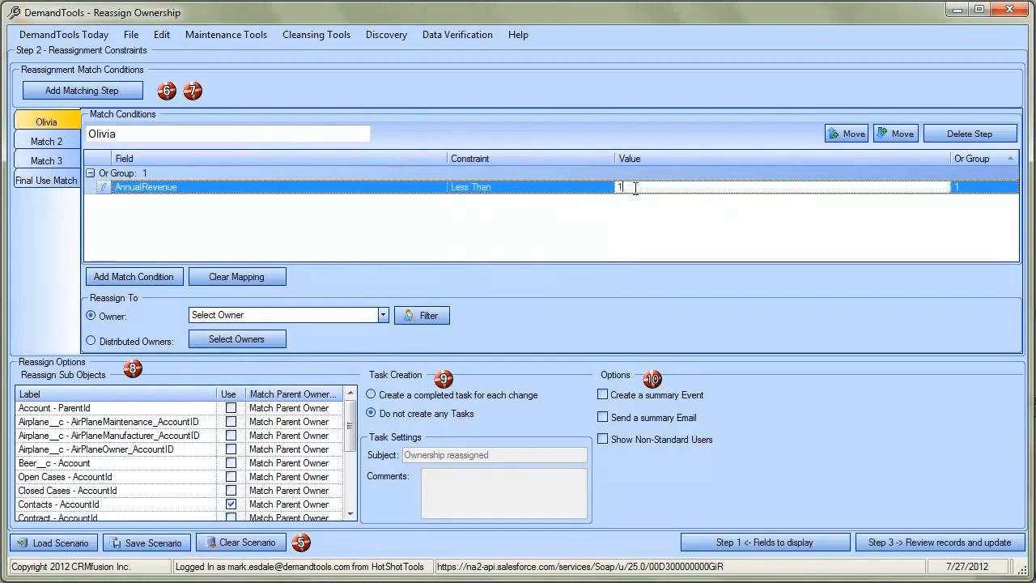
text(0000000)
click(383, 315)
click(282, 355)
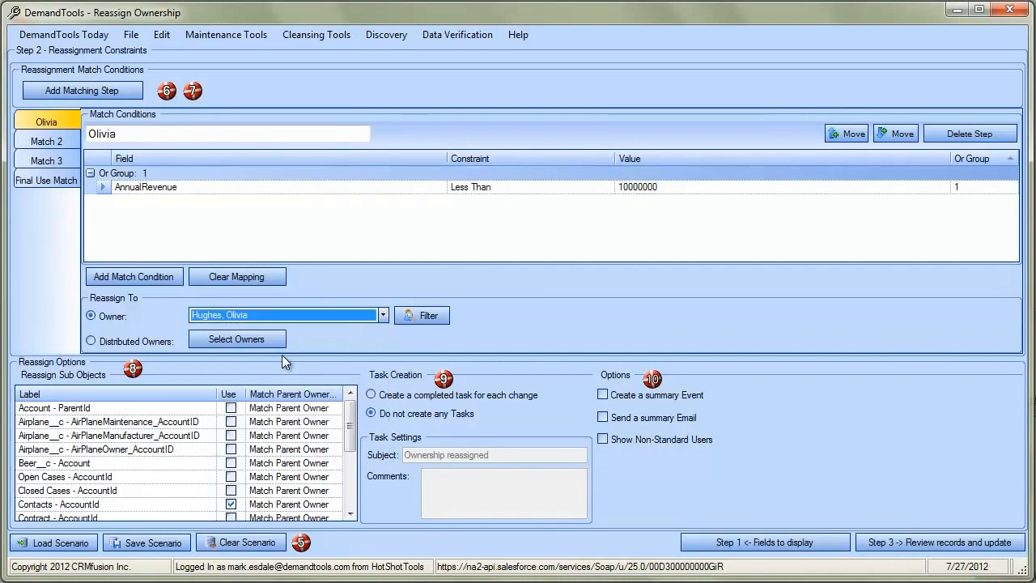
Step: Rename the second matching step with the first name of its intended owner
click(46, 141)
click(38, 142)
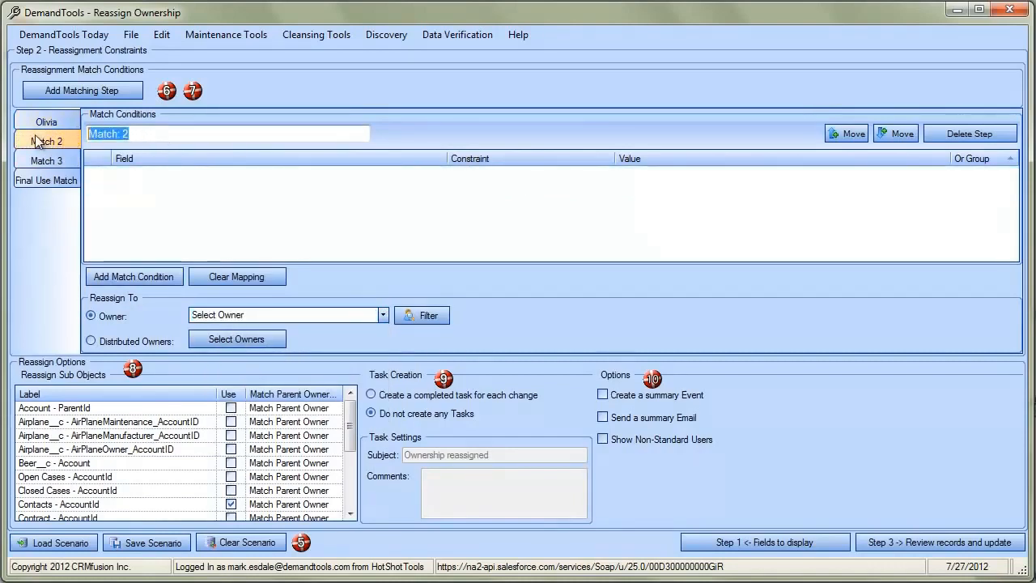
text(Kelly)
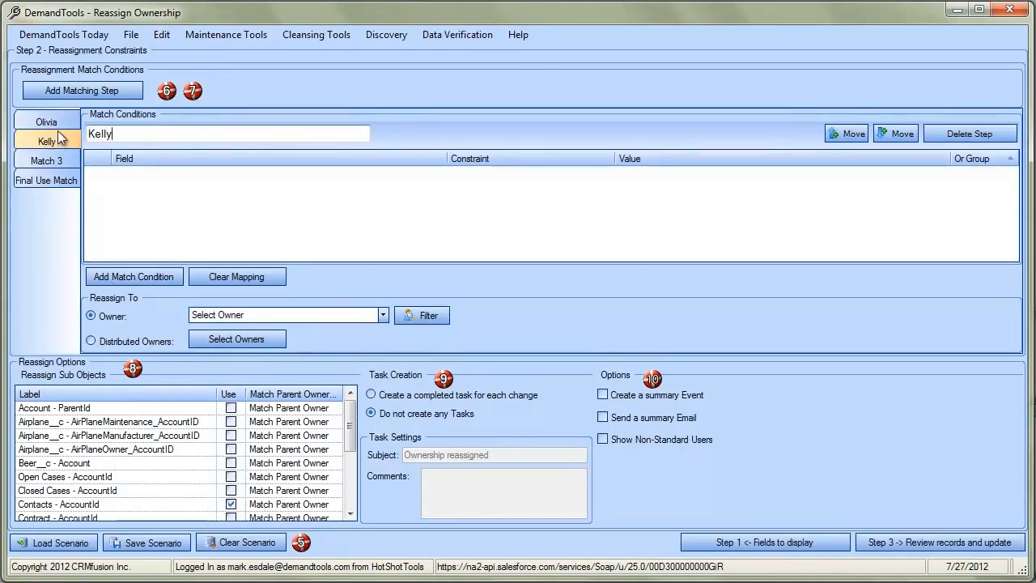
Step: Add the condition AnnualRevenue Greater or Equal To 10000000 to the second matching step
click(137, 277)
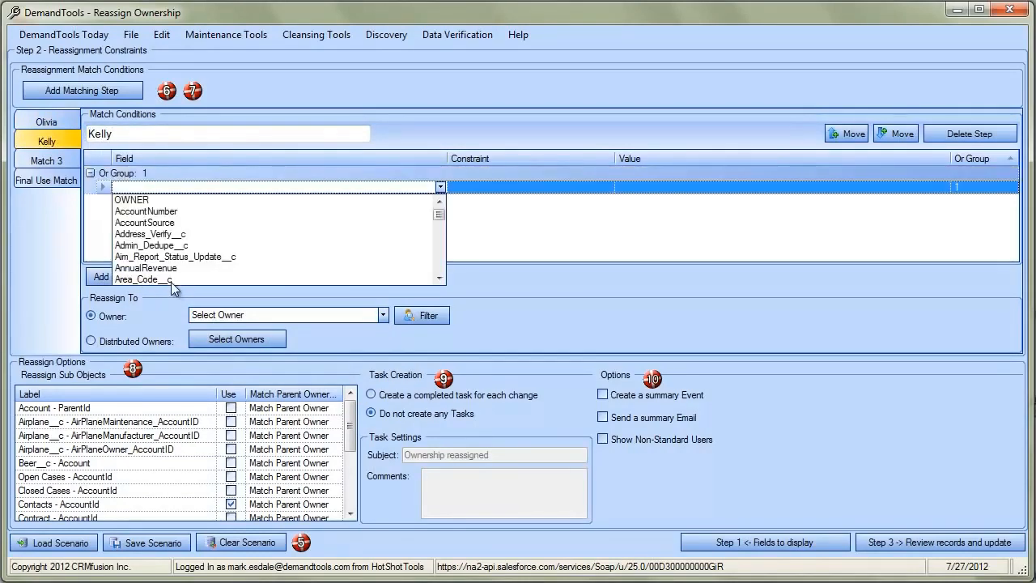
click(171, 268)
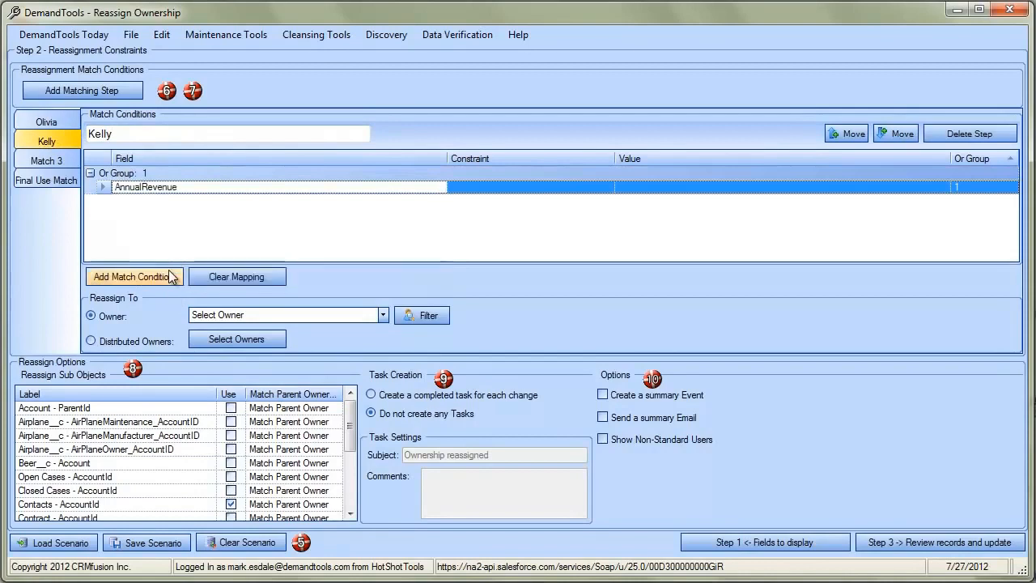
click(607, 187)
click(608, 187)
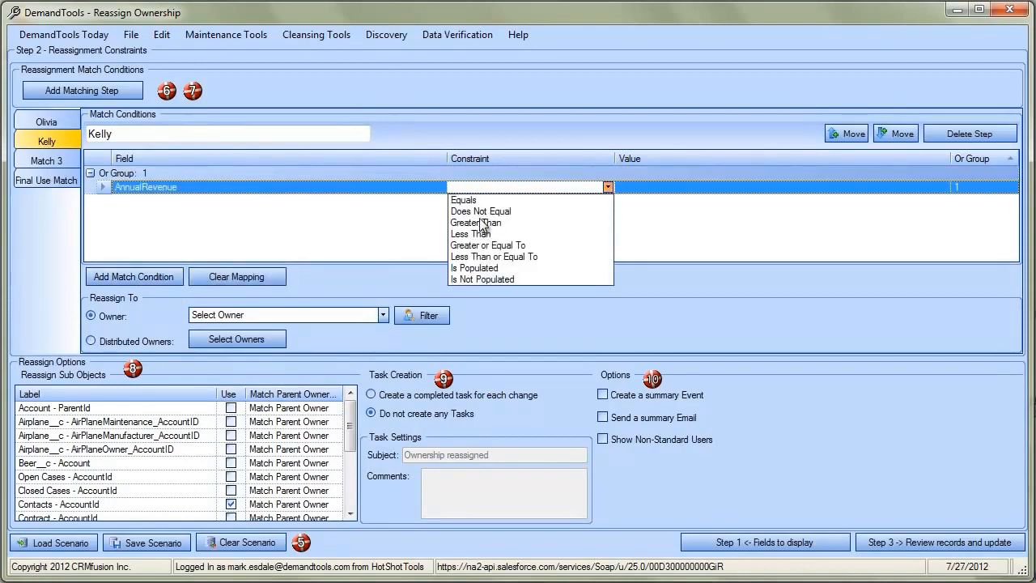
click(483, 246)
click(639, 187)
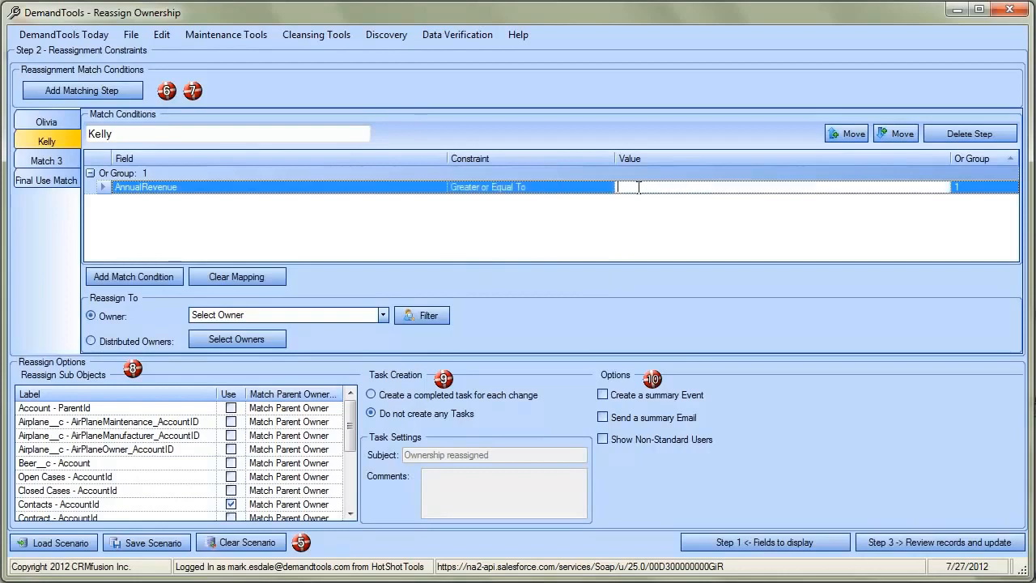
text(1000)
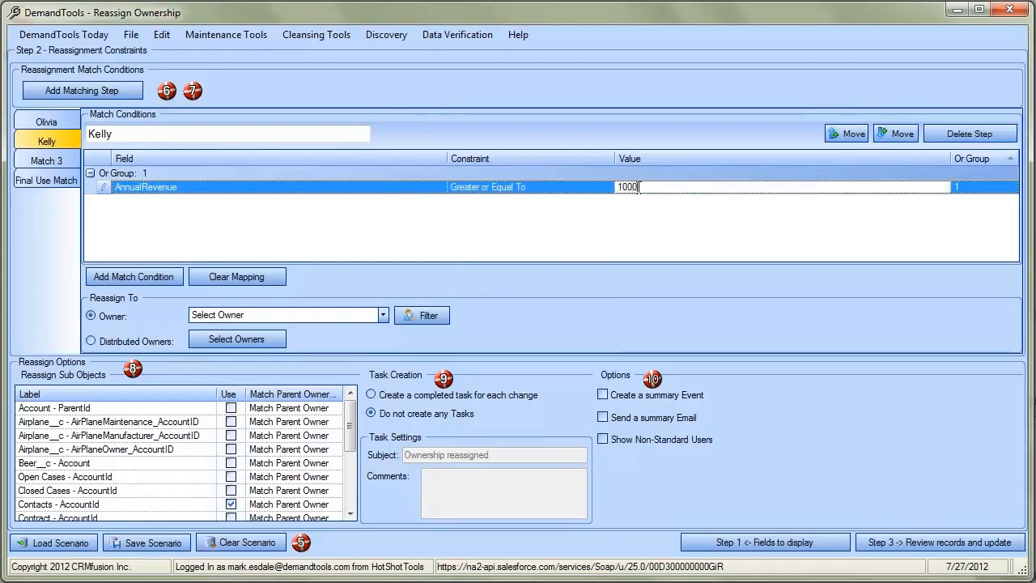
text(0000)
Step: Add the condition AnnualRevenue Less Than 20000000 to the second matching step and reassign its matches to the owner it is named after
click(154, 276)
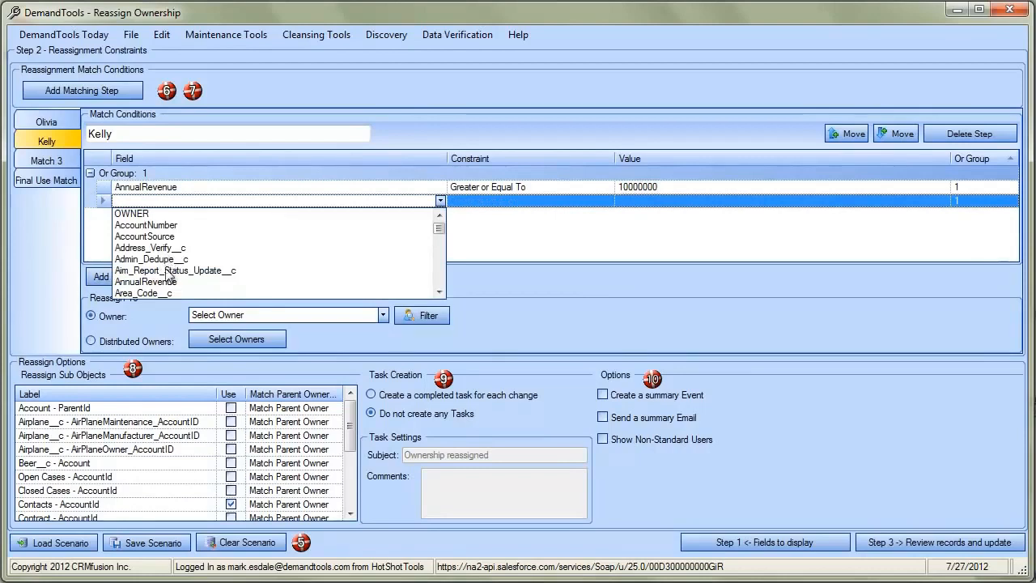
click(161, 282)
click(608, 203)
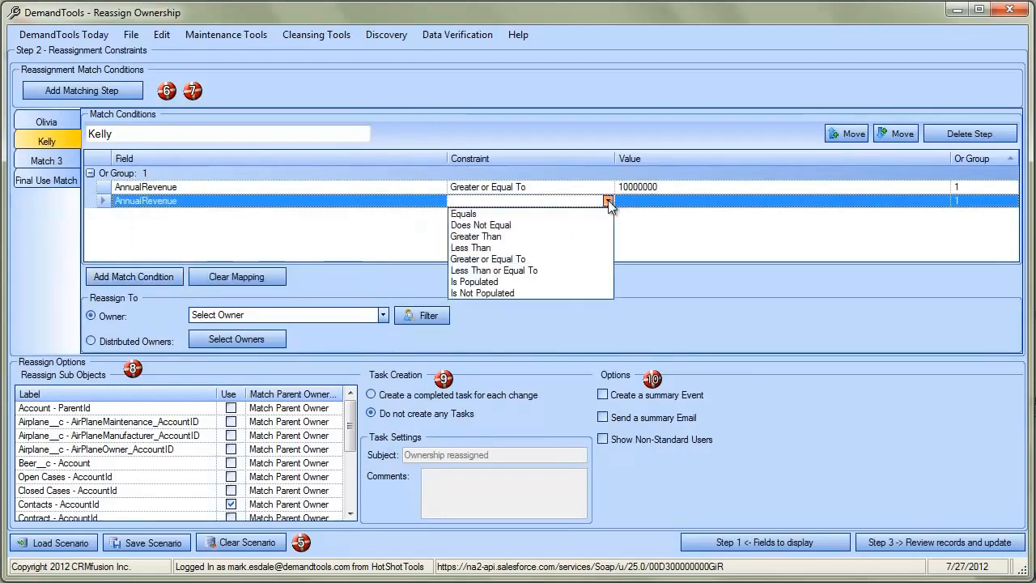
click(484, 247)
click(650, 201)
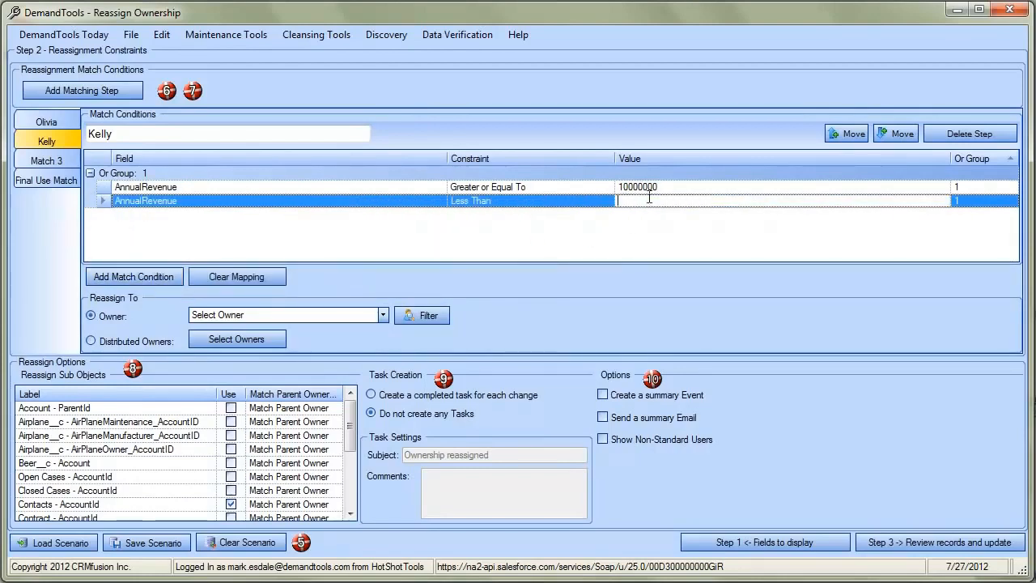
text(20000000)
click(382, 315)
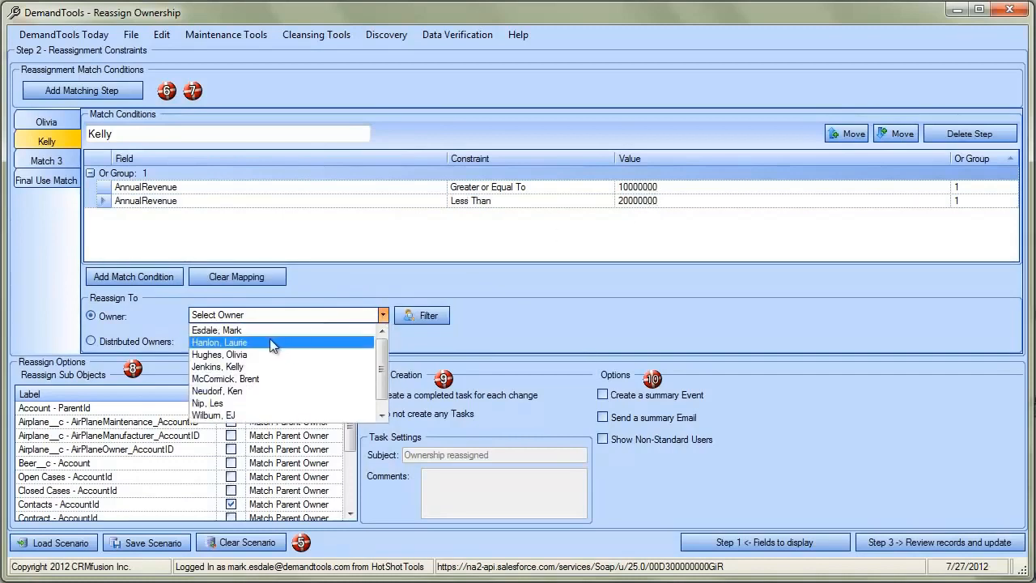
click(264, 366)
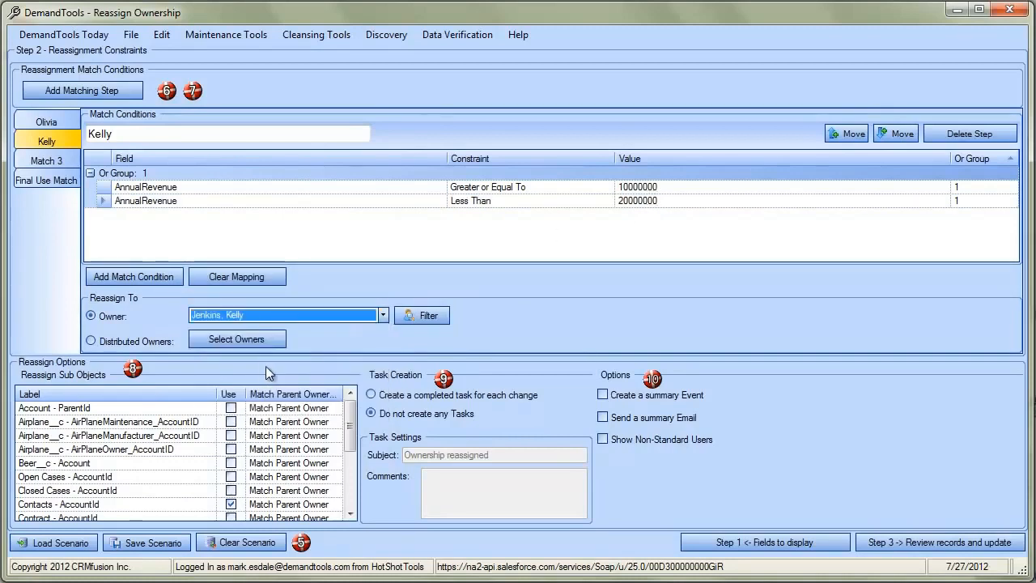
Step: Rename the third matching step with the first name of its intended owner
click(73, 160)
drag(159, 135, 33, 158)
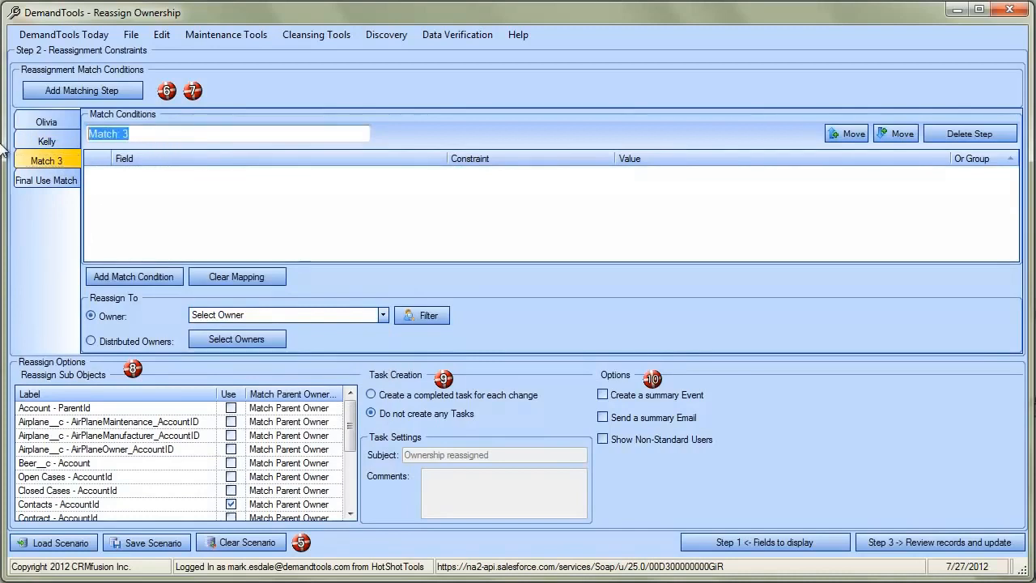
text(Laur)
text(ie)
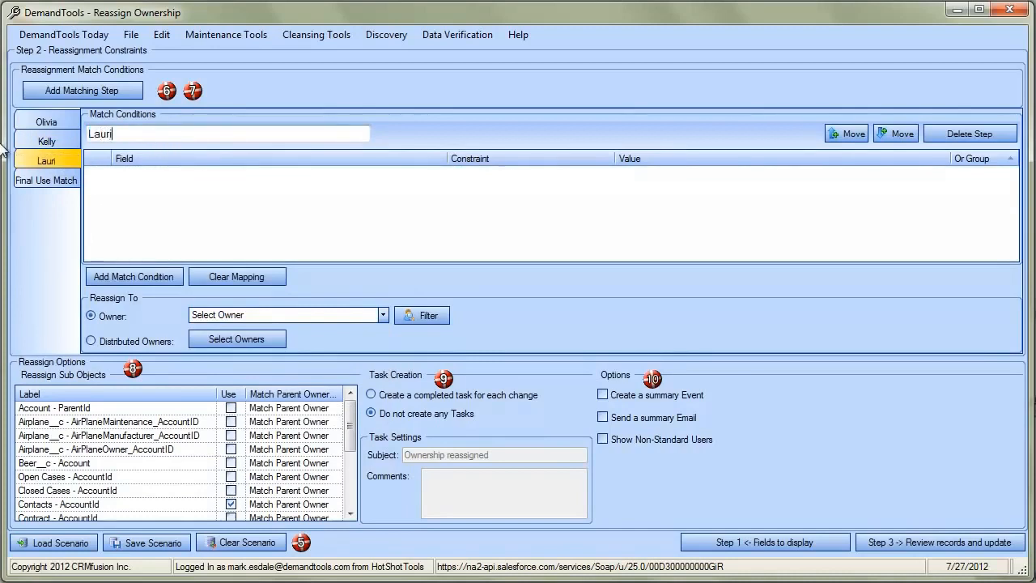
Step: Add the condition AnnualRevenue Greater or Equal To 20000000 to the third matching step and reassign its matches to the owner it is named after
click(129, 277)
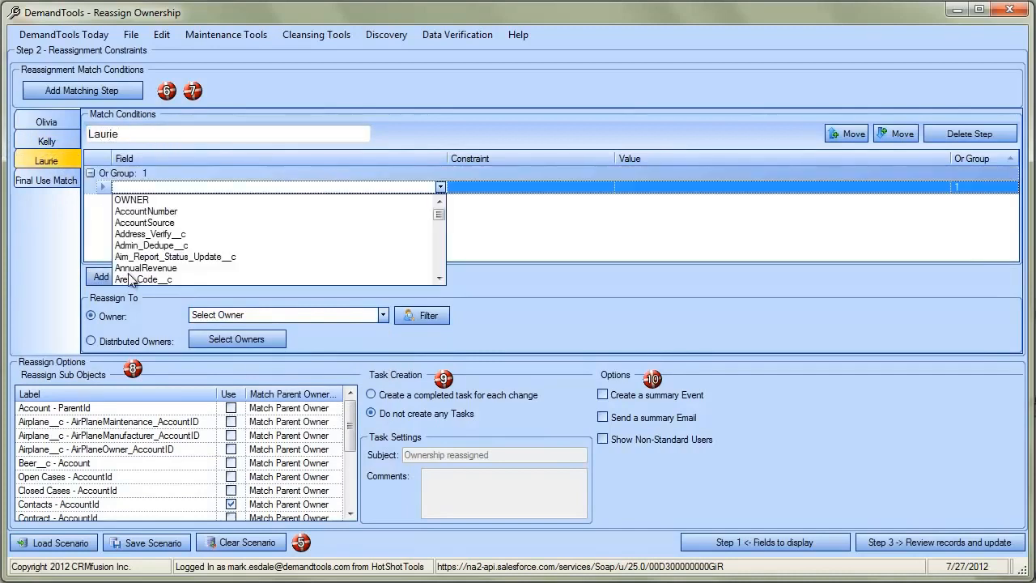
click(160, 269)
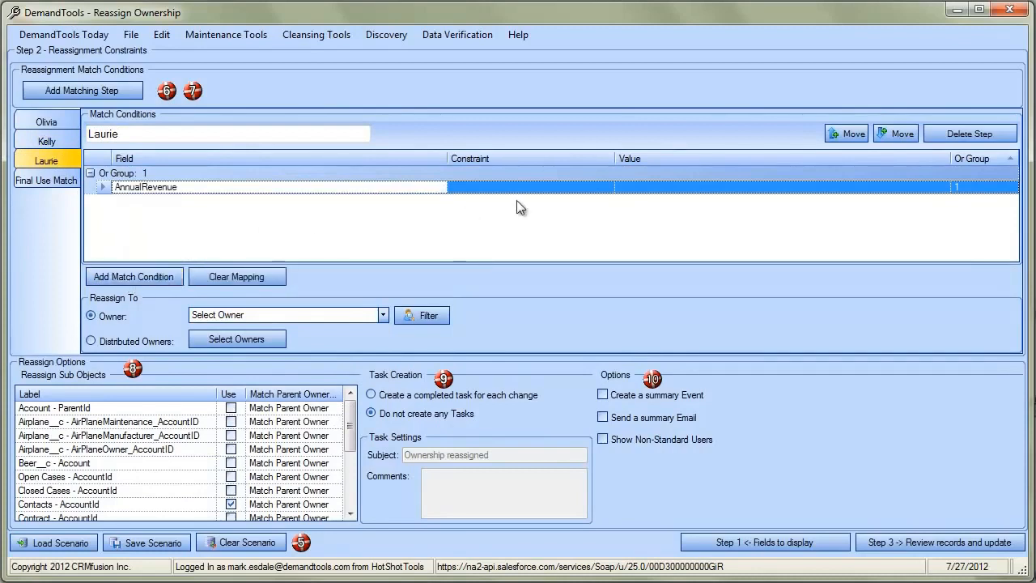
click(612, 190)
click(608, 187)
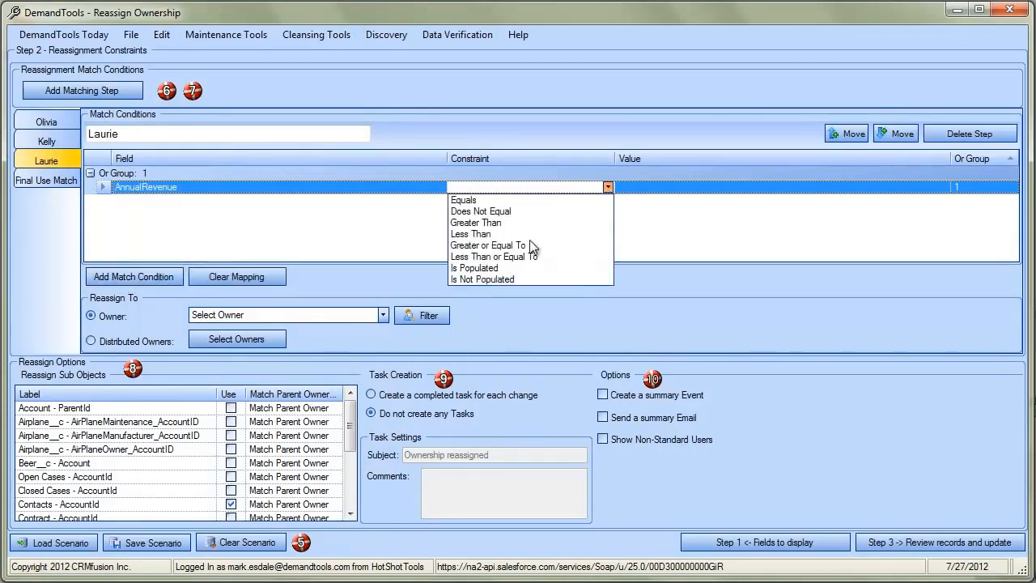
click(530, 244)
click(638, 186)
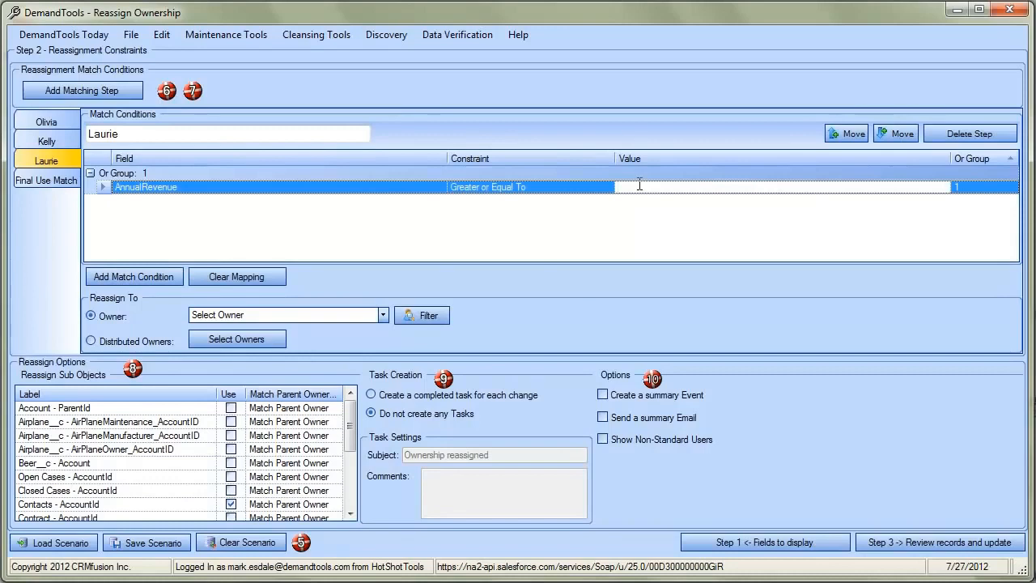
text(20000000)
click(383, 315)
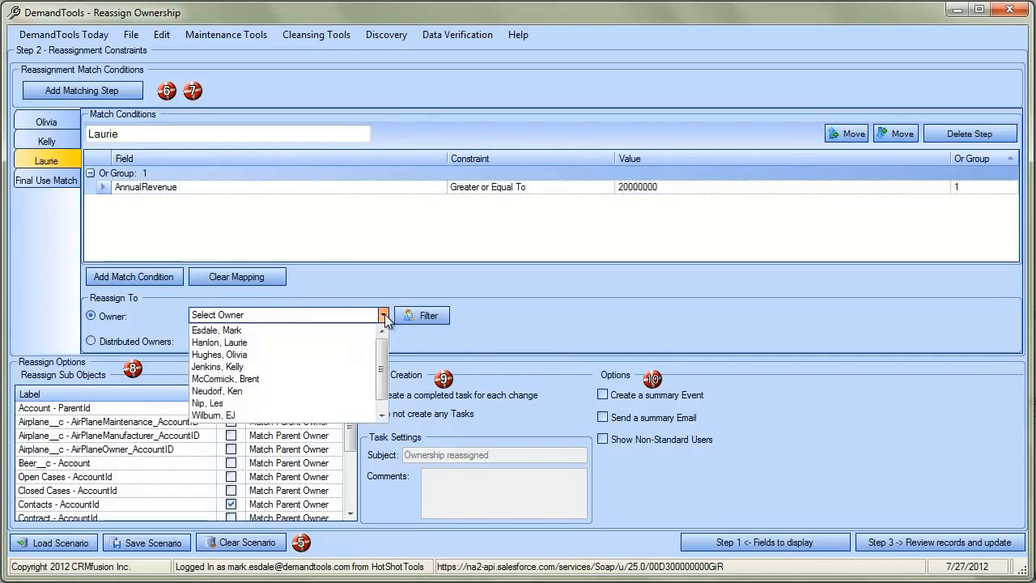
click(255, 344)
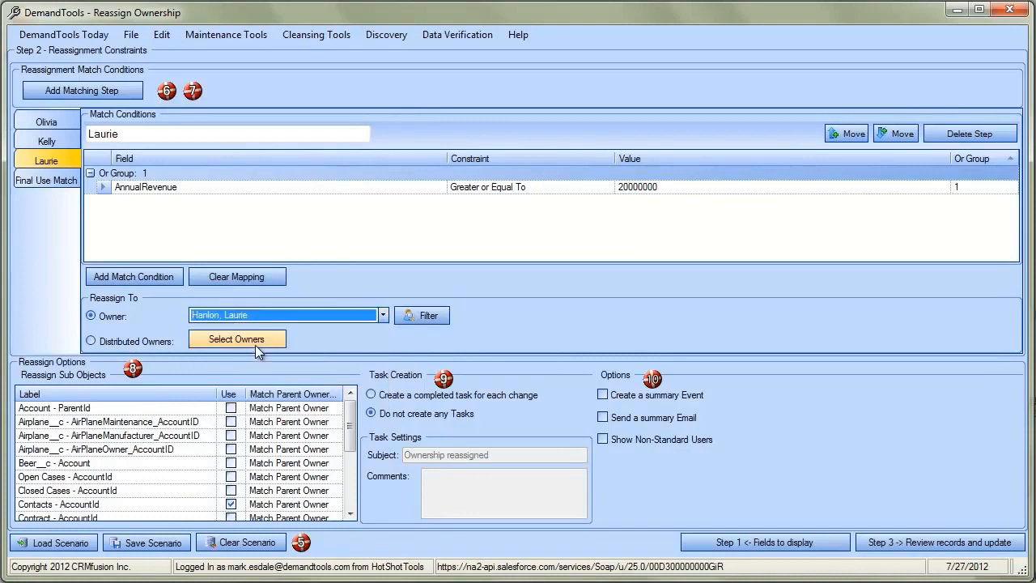
Step: Review the revenue conditions and assigned owners of the three matching steps in order
click(46, 123)
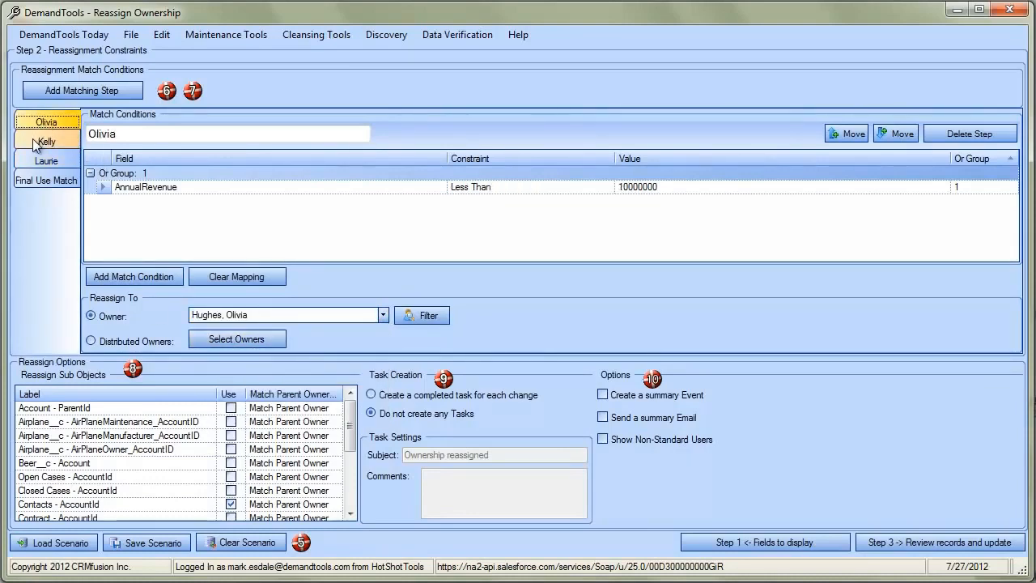
click(36, 144)
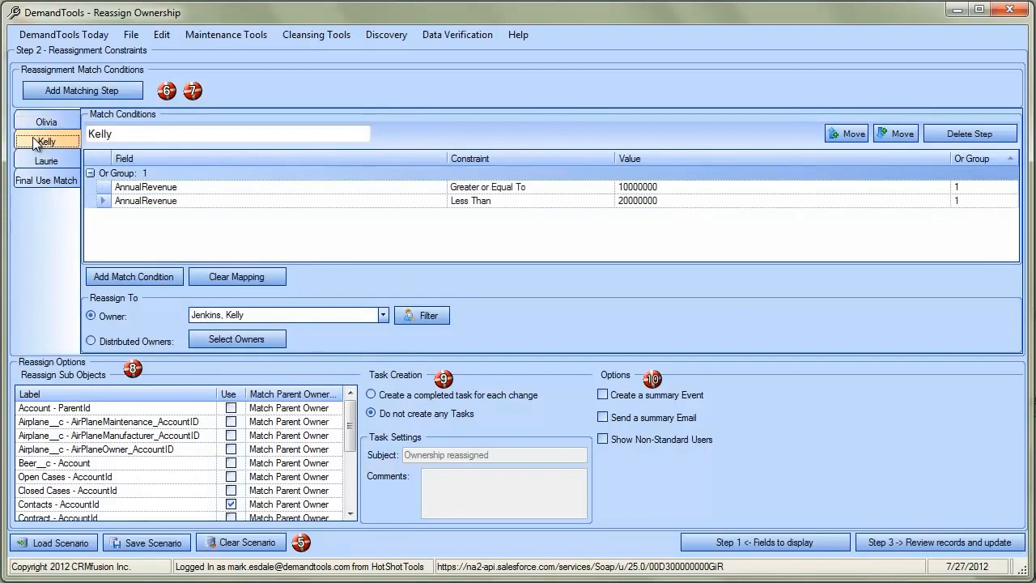
click(49, 160)
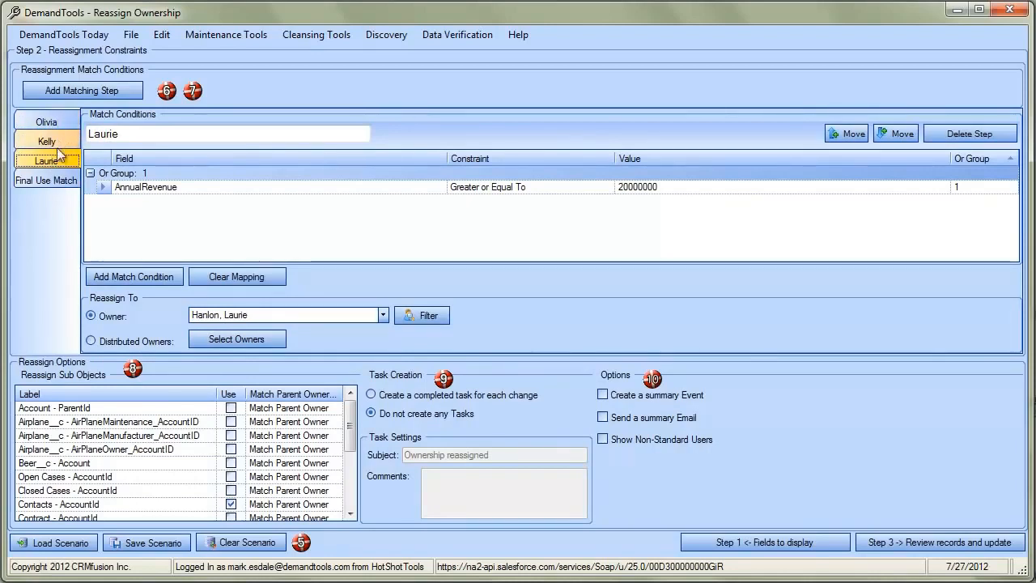
Step: Set the final reassignment option for remaining records to Distributed Owners and open its owner selection
click(49, 179)
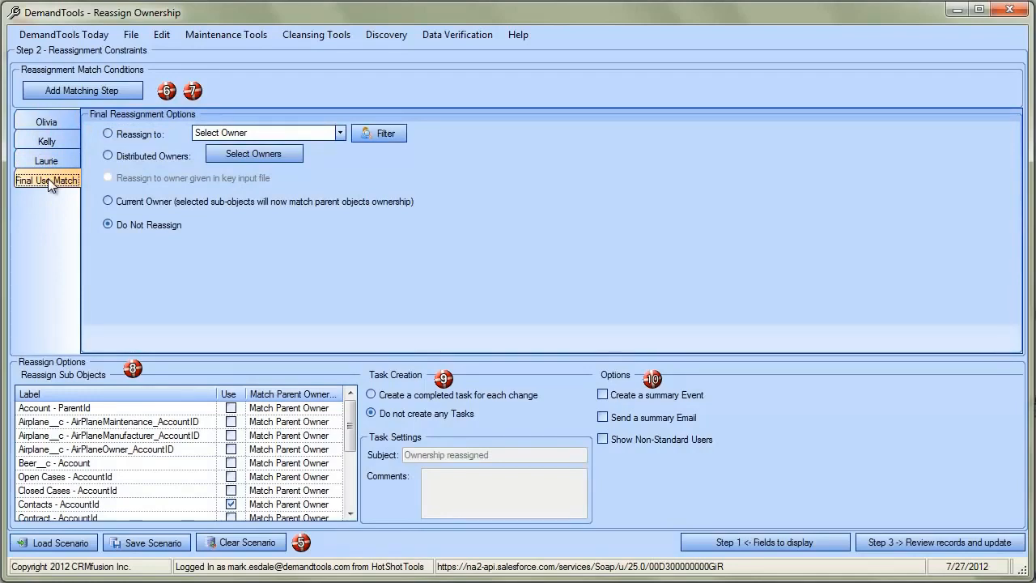
click(340, 132)
click(441, 176)
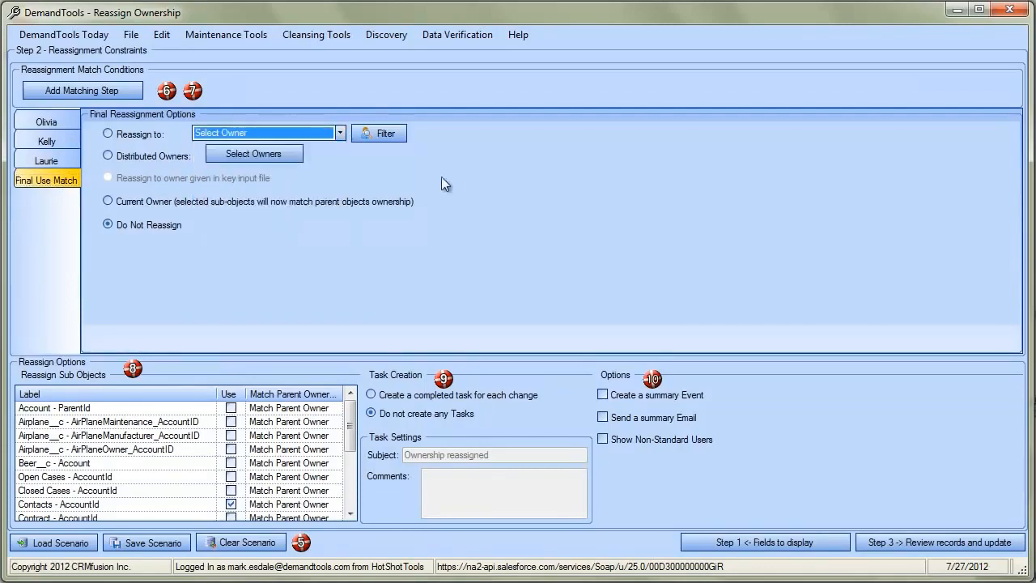
click(110, 155)
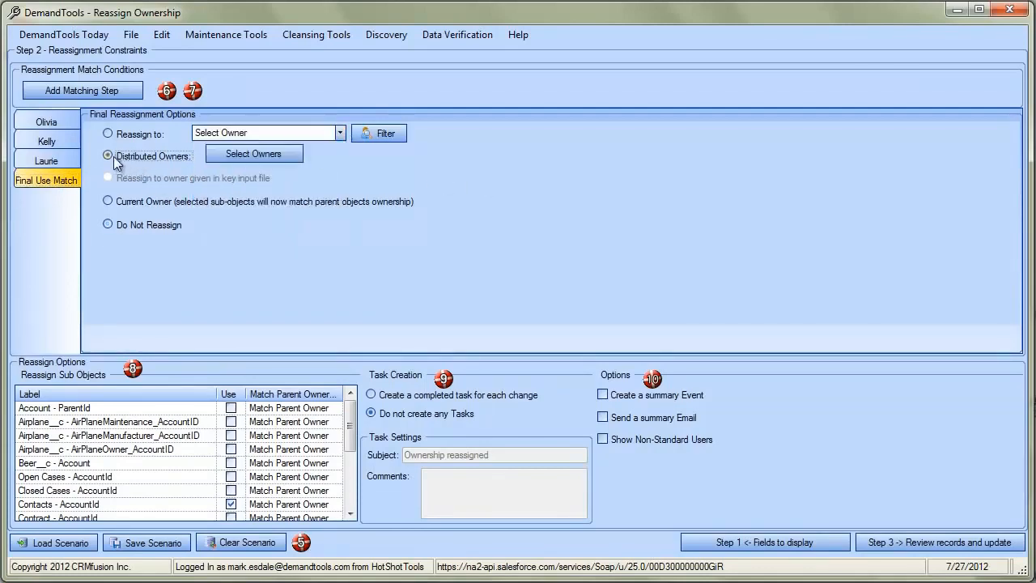
click(250, 156)
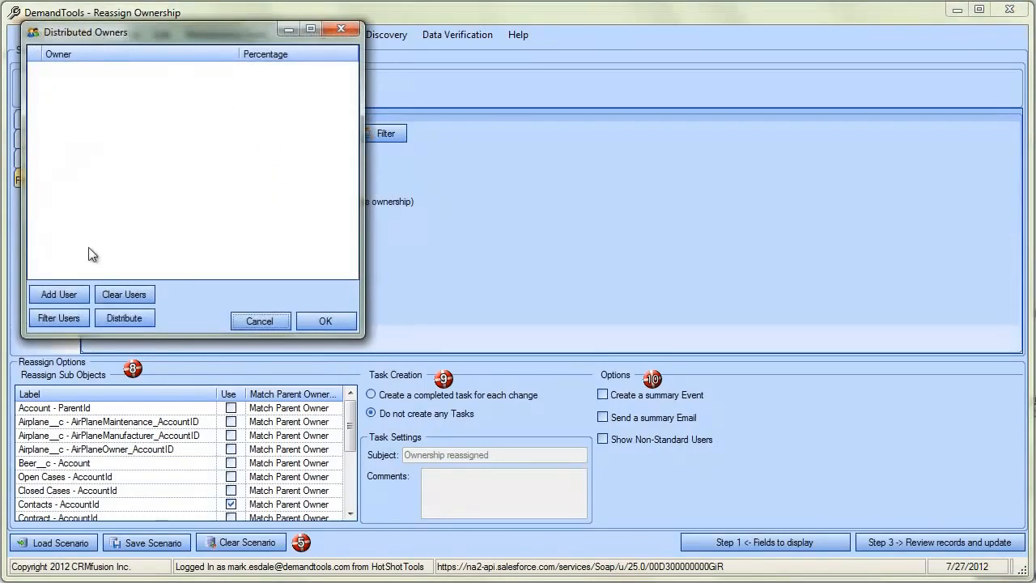
drag(191, 33, 501, 123)
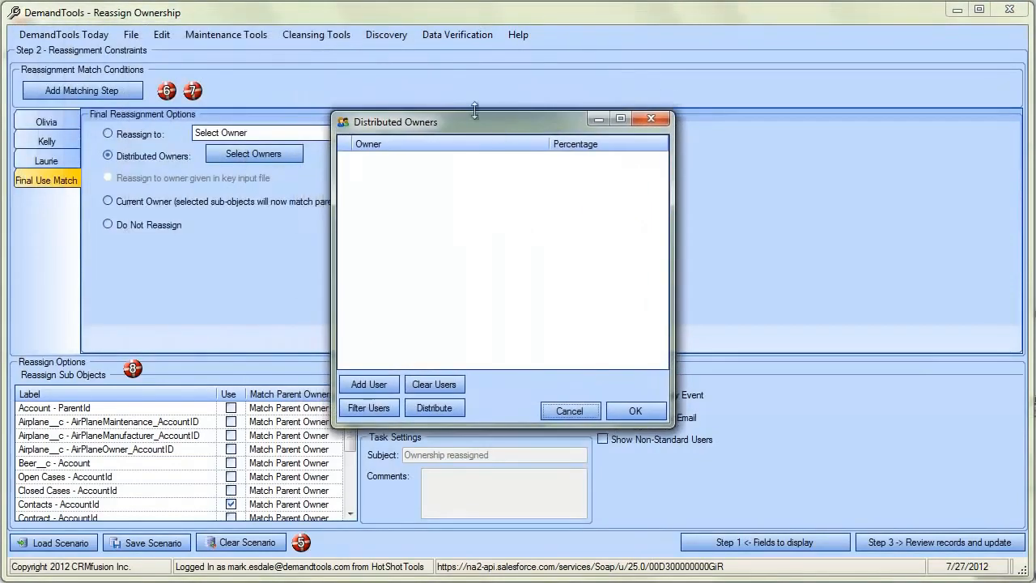
Step: Add the owners of the second, third and first matching steps, in that order, to the distributed owners list
click(376, 384)
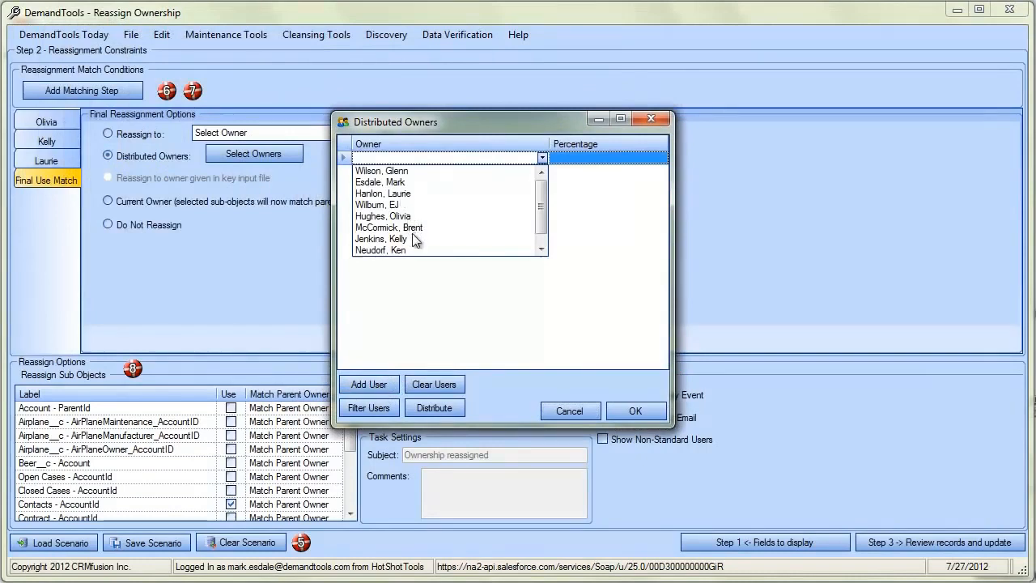
click(415, 239)
click(369, 383)
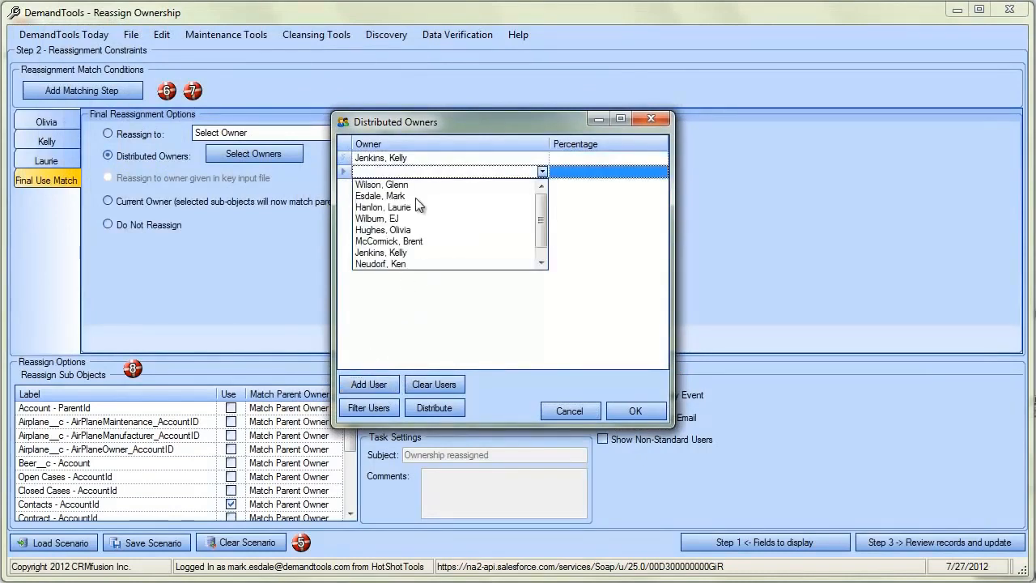
click(405, 208)
click(373, 384)
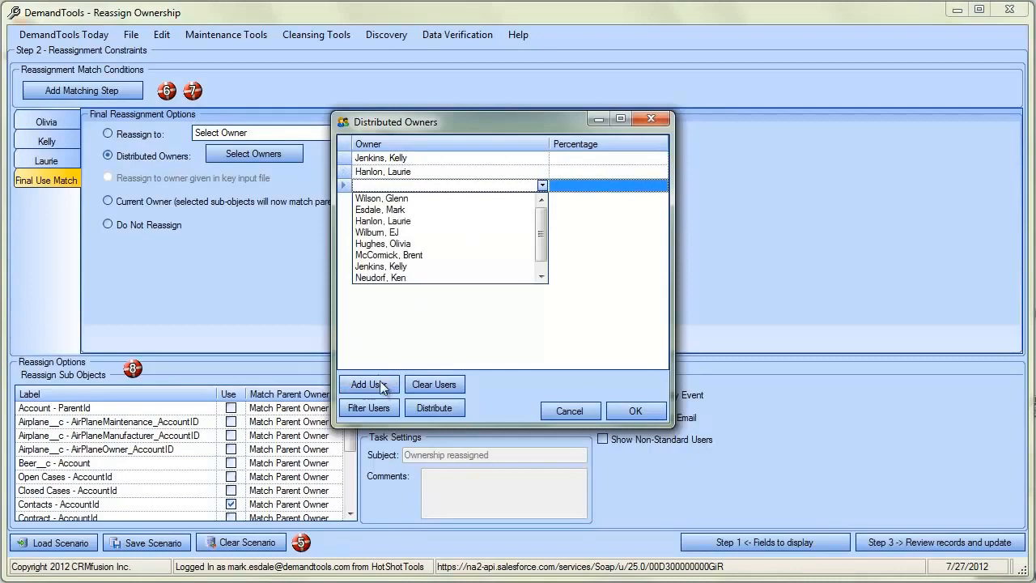
click(422, 243)
Step: Set the distribution percentages of the three owners to 33, 33 and 34 in list order and accept the distribution
click(581, 158)
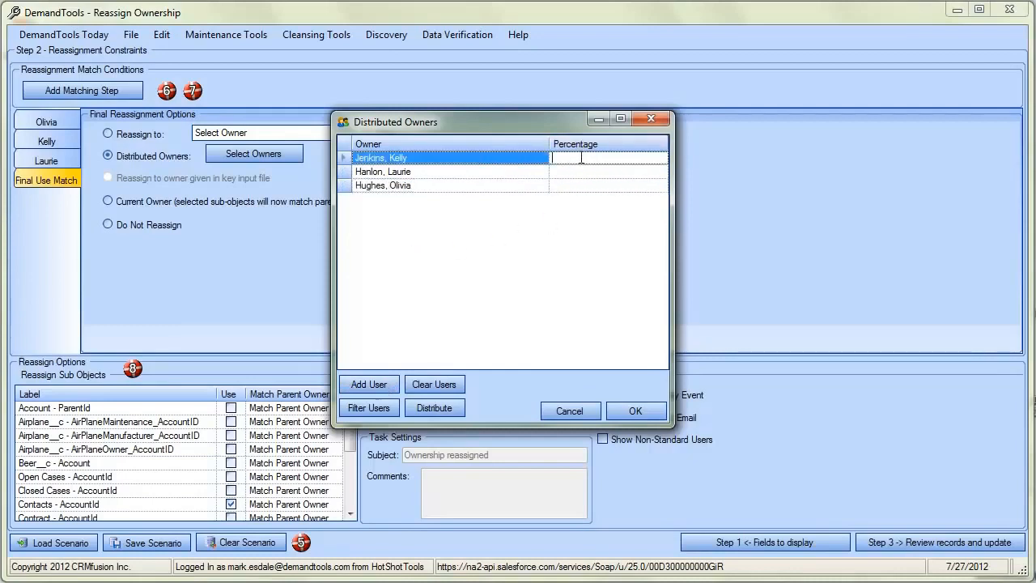
text(33)
click(584, 172)
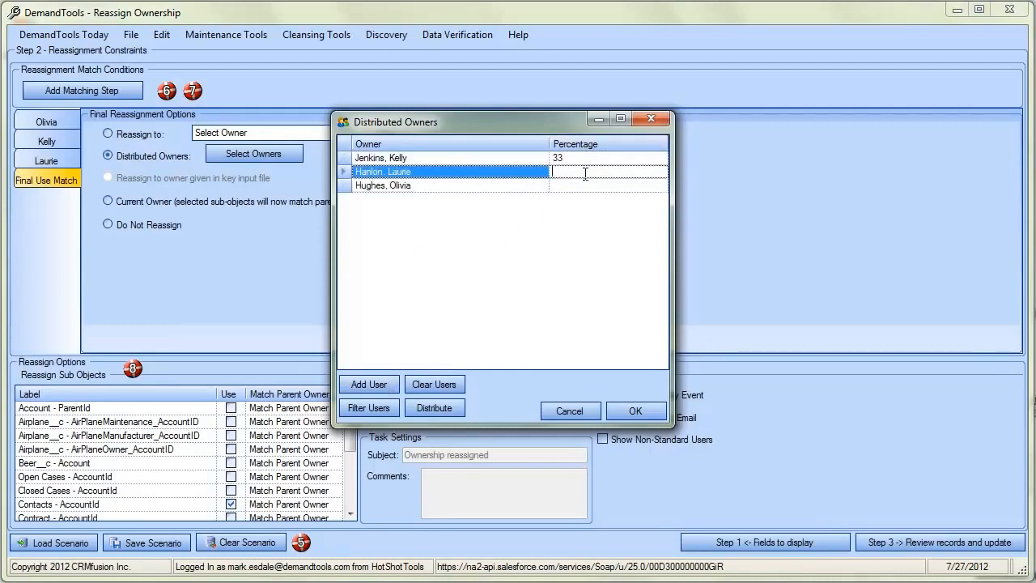
text(33)
click(578, 187)
text(34)
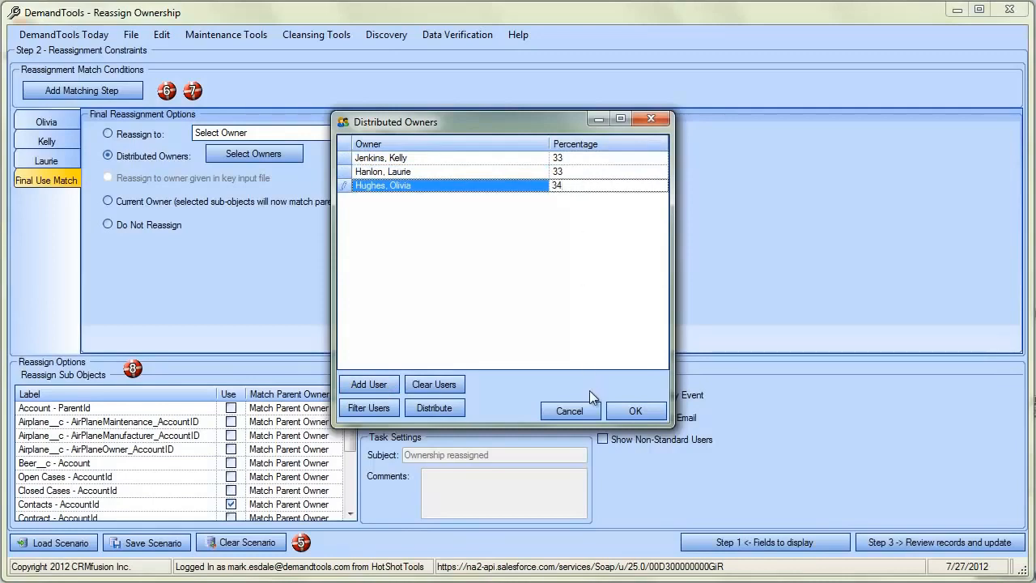
click(628, 408)
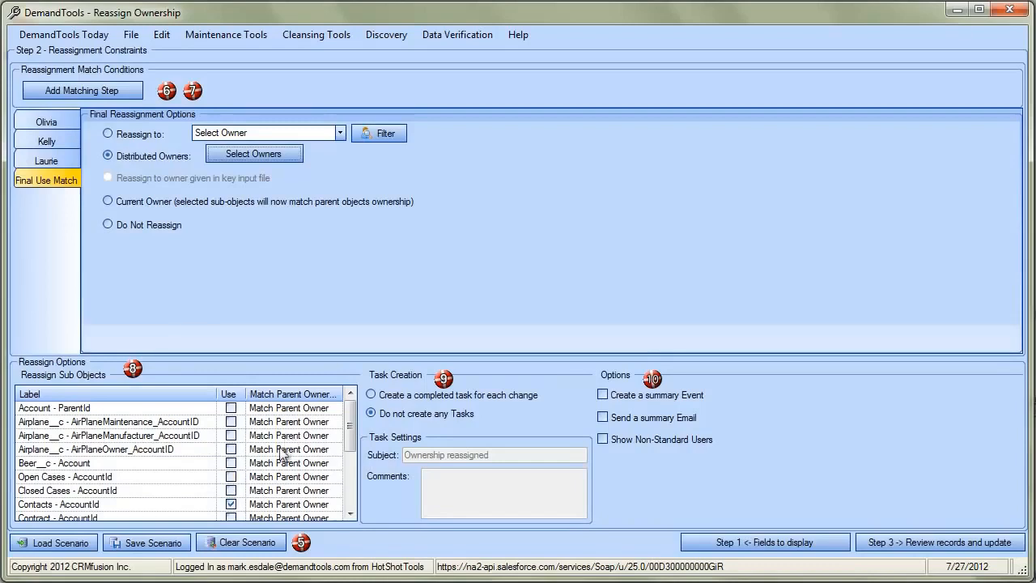
Step: Set the Open Opportunities - AccountId sub-object to reassign All Records instead of only those matching the parent owner
drag(354, 429, 351, 498)
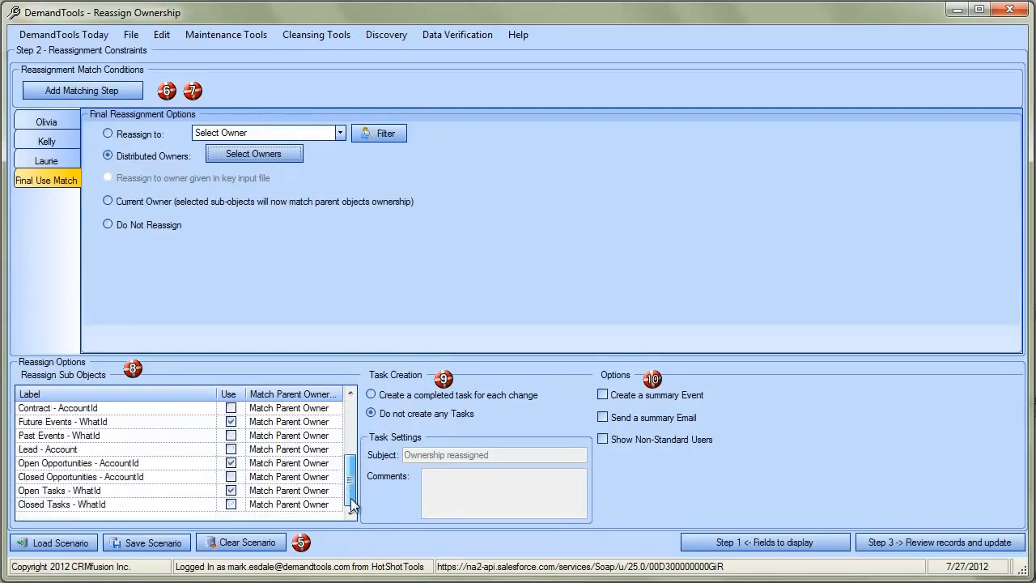
click(276, 467)
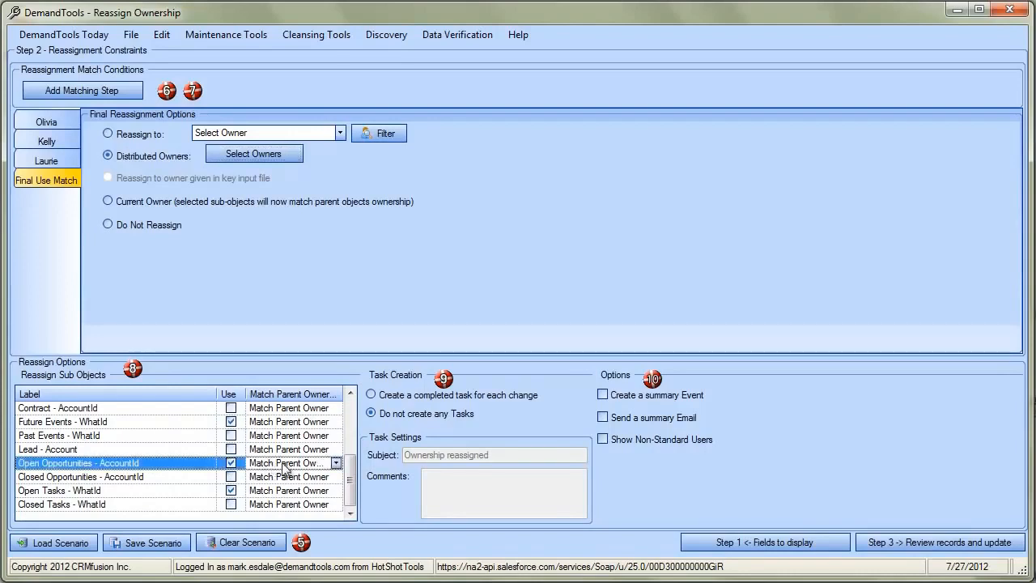
click(335, 463)
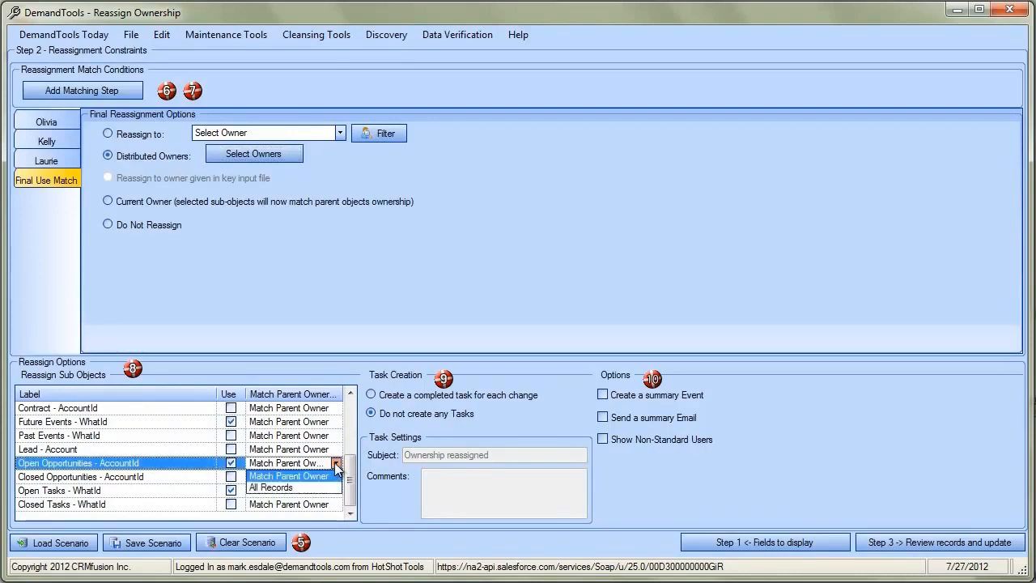
click(293, 488)
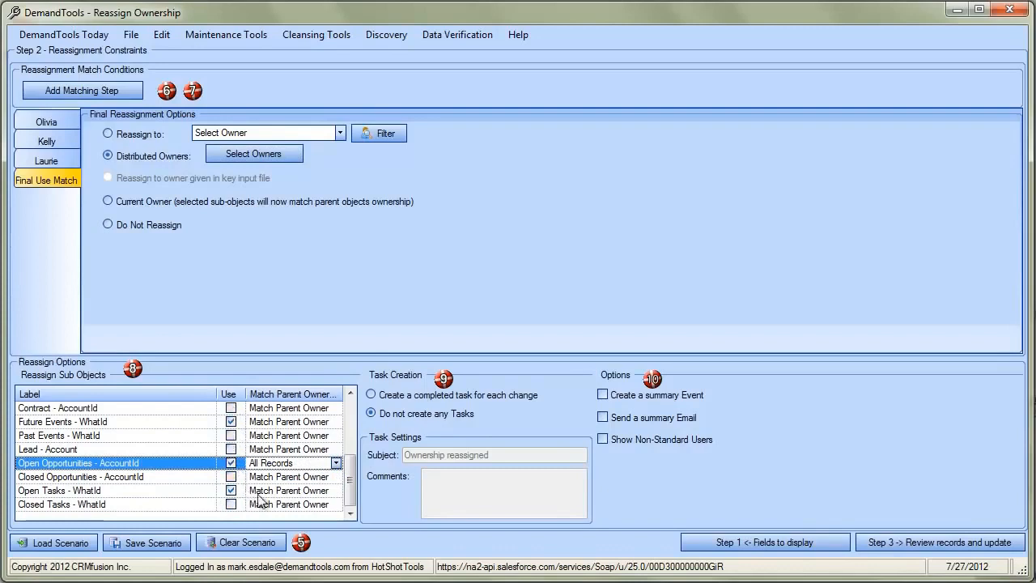
drag(351, 493, 350, 484)
scroll(349, 484, up, 1)
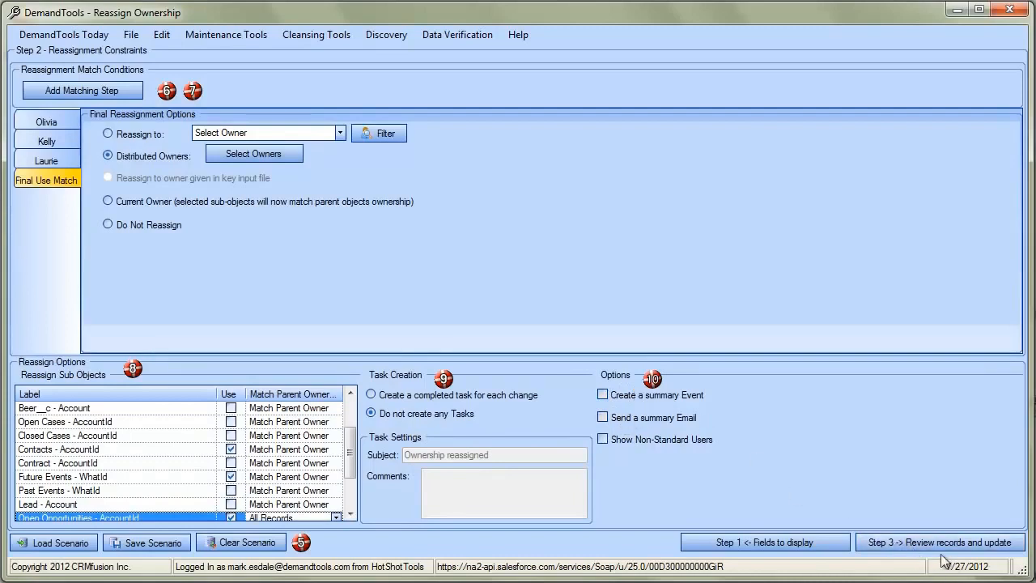
Step: Bring up the matched accounts for confirmation and update all checked records with their new owners, closing the completion summary
click(916, 544)
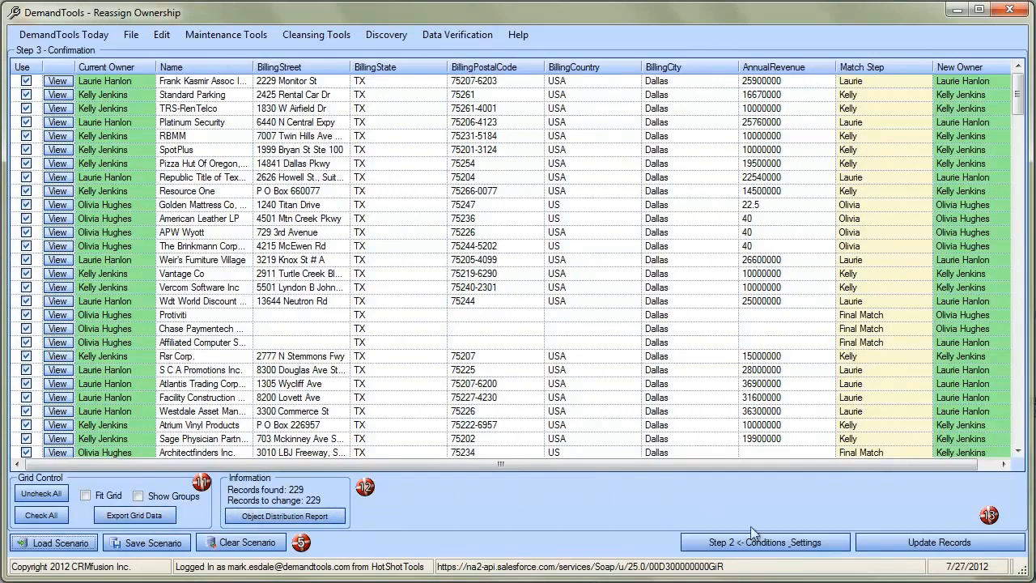
click(941, 547)
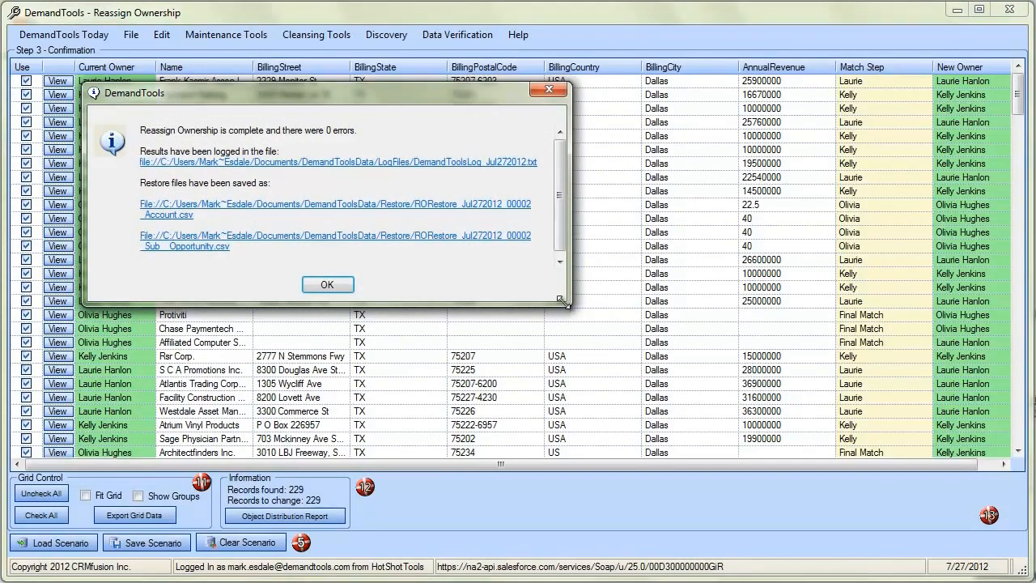
drag(560, 302, 591, 374)
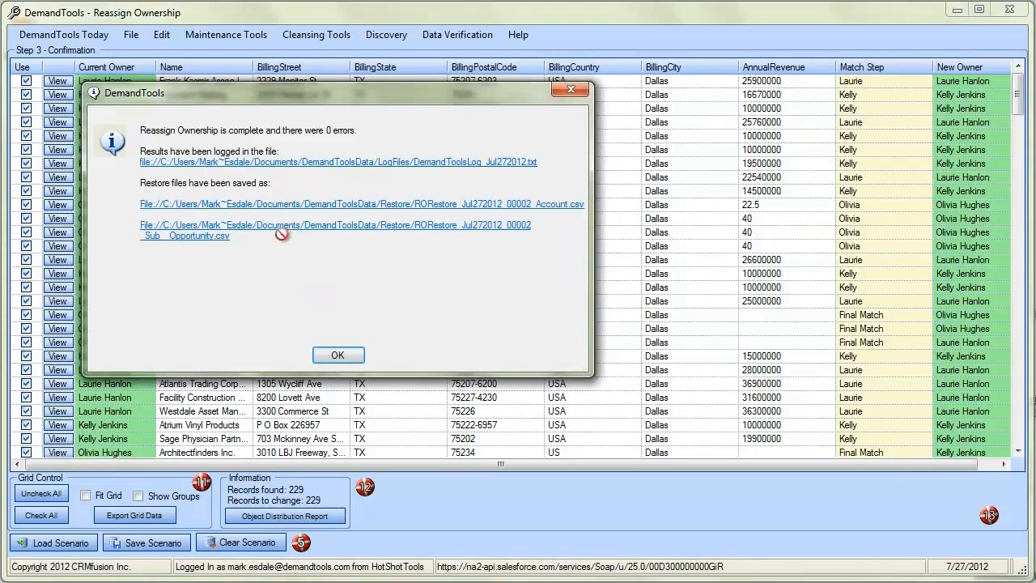
click(336, 357)
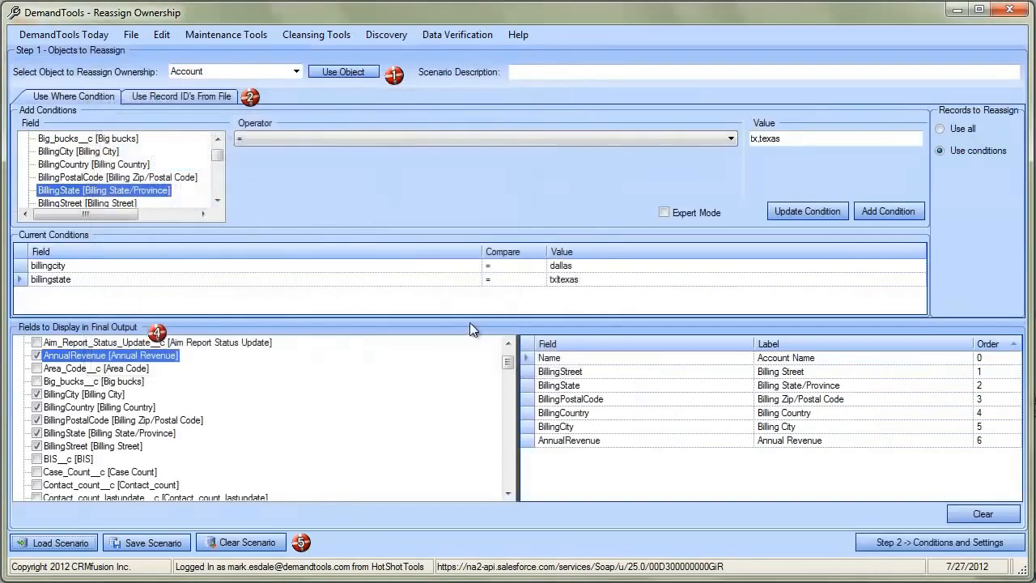